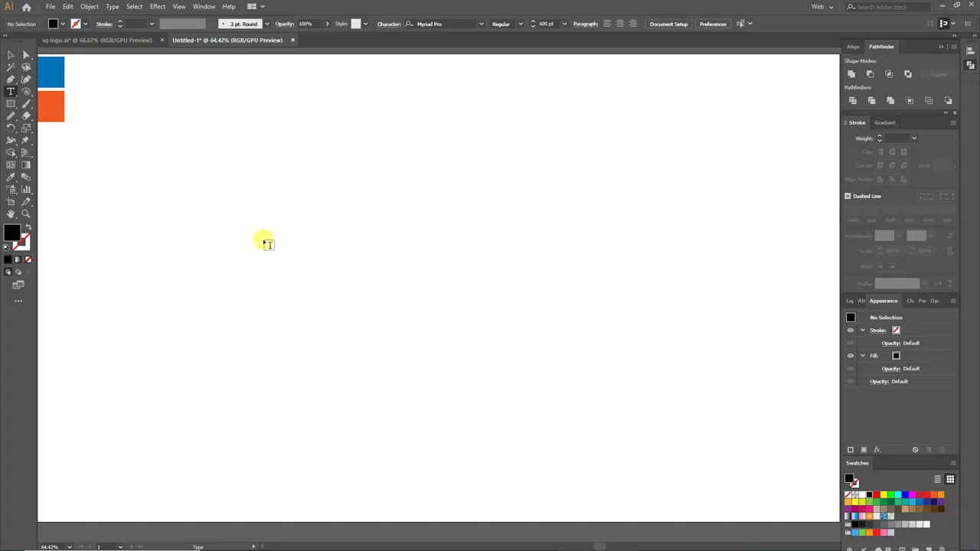
Type 'SG' on the artboard and move the text up toward the centre
left_click(255, 234)
type("SG")
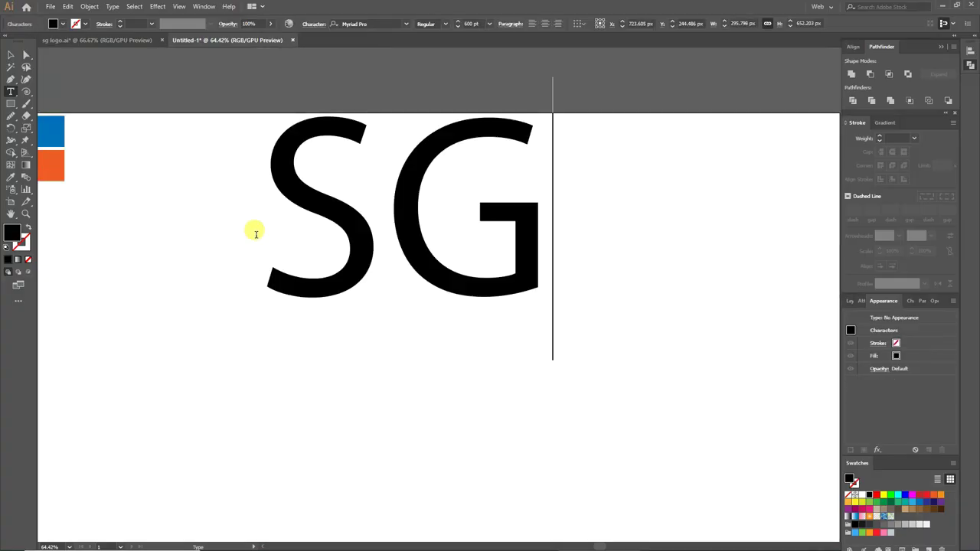
left_click(17, 53)
scroll(319, 215, "down", 2)
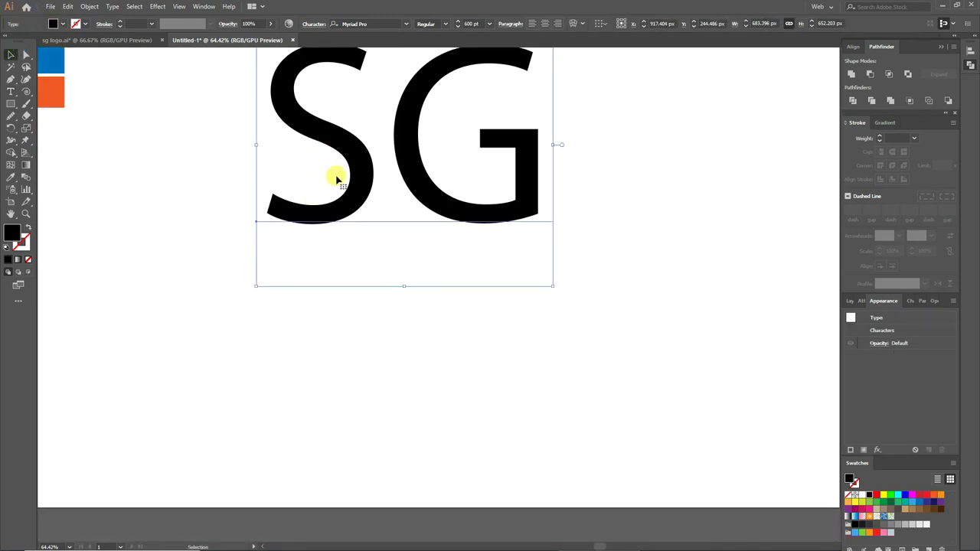
left_click_drag(333, 176, 392, 323)
left_click_drag(448, 305, 432, 258)
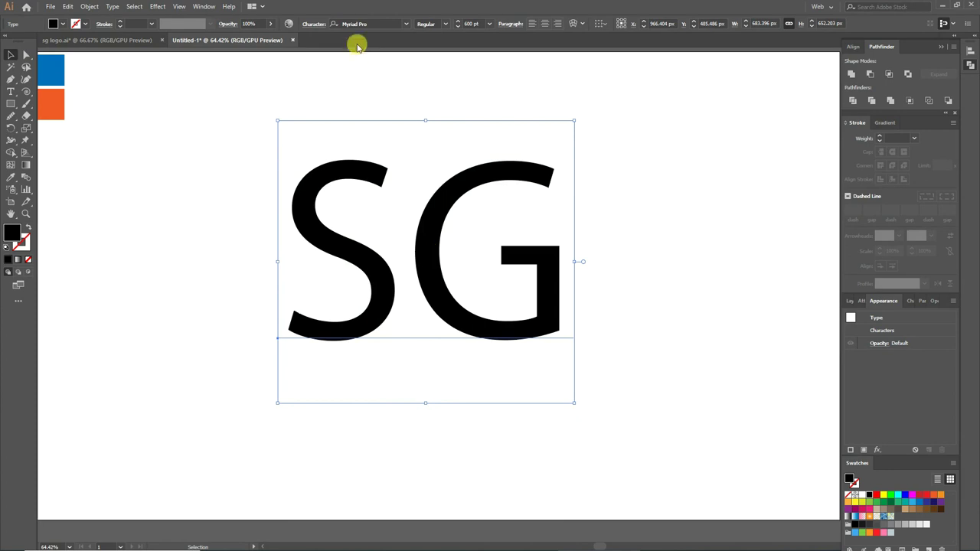
left_click(367, 21)
Set the SG text in the Ethnocentric font and shift it left
type("e")
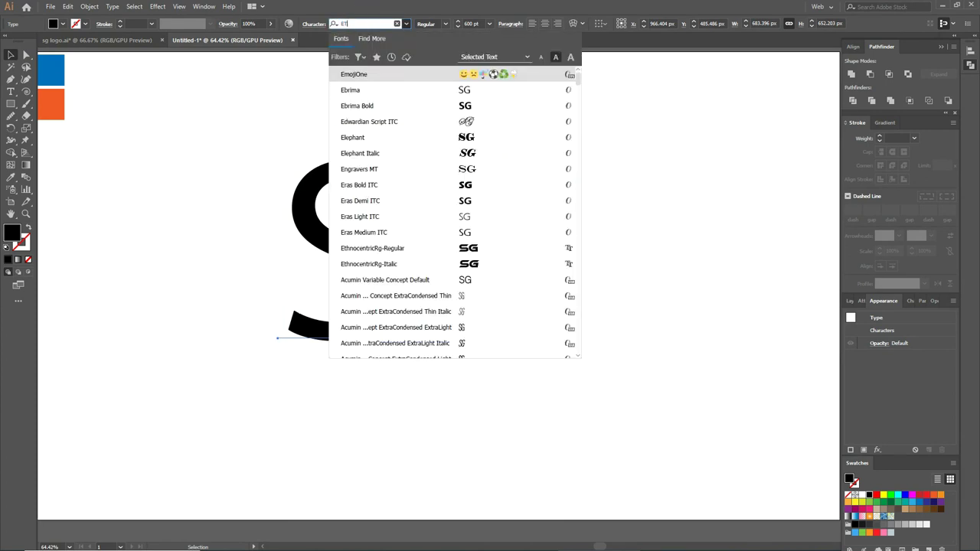
type("th")
left_click(450, 73)
left_click_drag(458, 216, 382, 192)
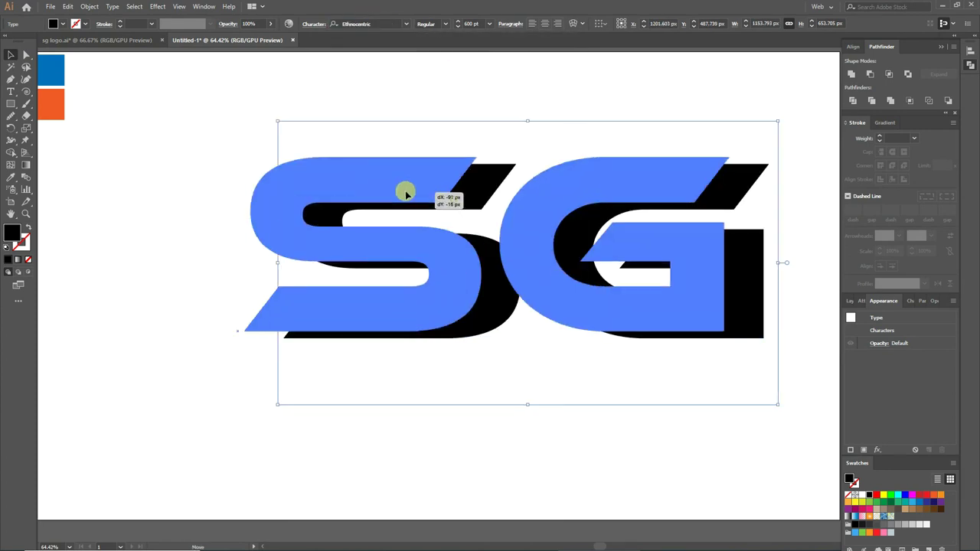
Convert SG to outlines and ungroup it into separate S and G shapes
right_click(387, 193)
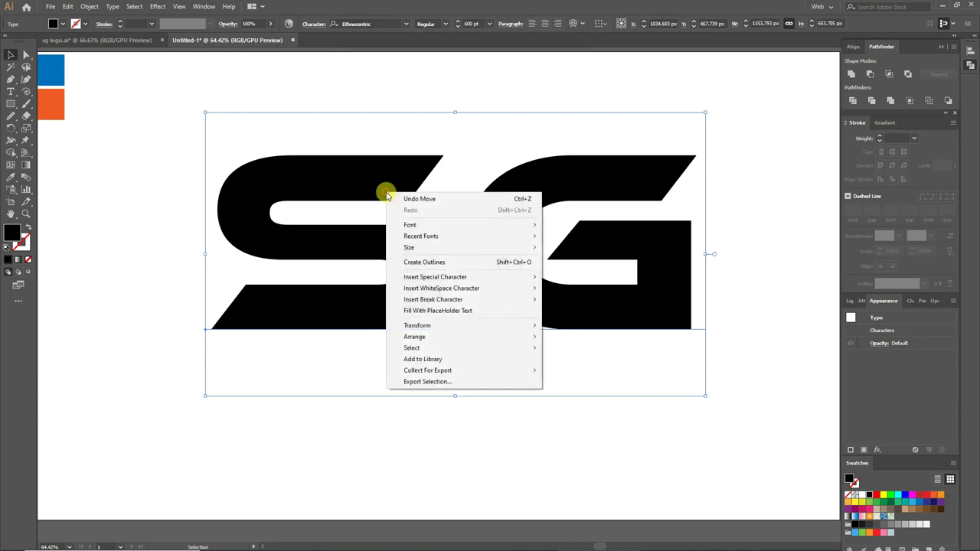
left_click(427, 262)
left_click(422, 363)
right_click(415, 296)
left_click(445, 378)
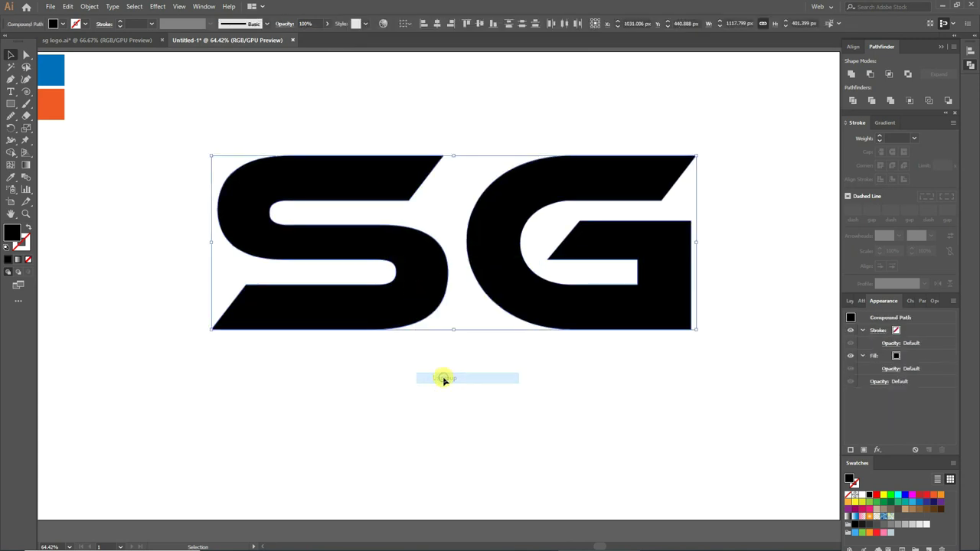
left_click(444, 378)
left_click(494, 277)
Slide the G left so it overlaps the right side of the S
left_click_drag(490, 272, 448, 275)
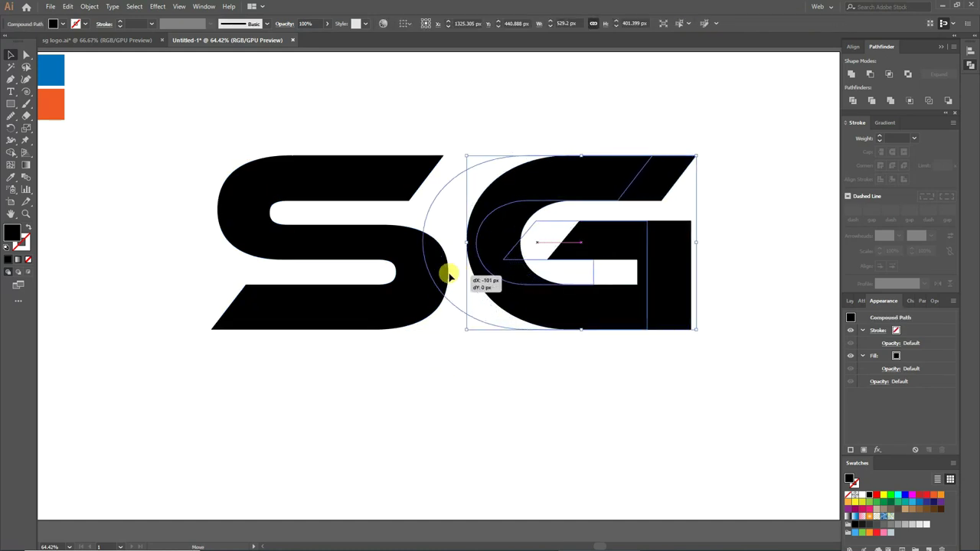
left_click_drag(448, 276, 407, 275)
mouse_move(503, 247)
left_mouse_down()
mouse_move(525, 255)
mouse_move(513, 256)
left_mouse_up()
Select both S and G letters and copy them
left_click(466, 301)
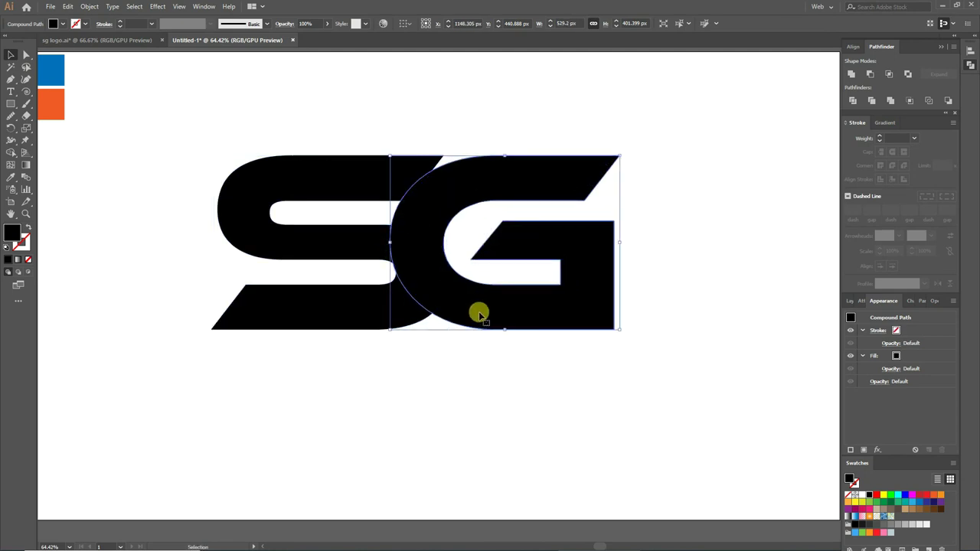
mouse_move(728, 143)
left_mouse_down()
mouse_move(277, 359)
mouse_move(225, 366)
left_mouse_up()
left_click(68, 8)
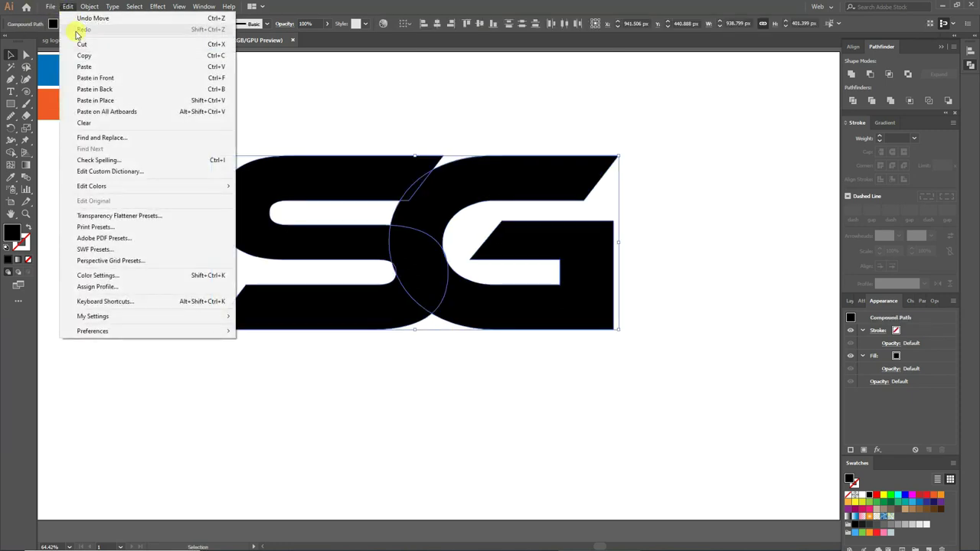
left_click(81, 57)
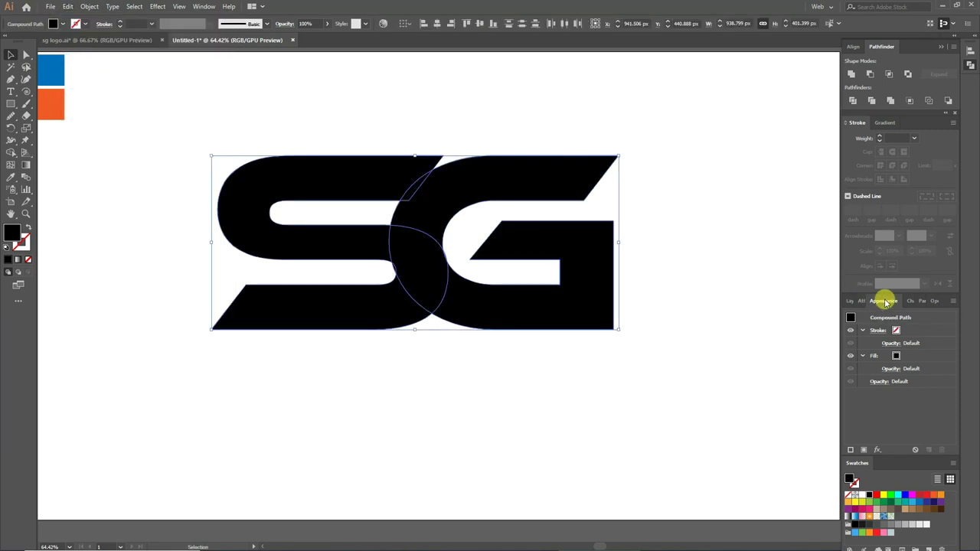
Apply an Offset Path effect to the SG letters and expand its appearance into paths
left_click(882, 448)
mouse_move(894, 253)
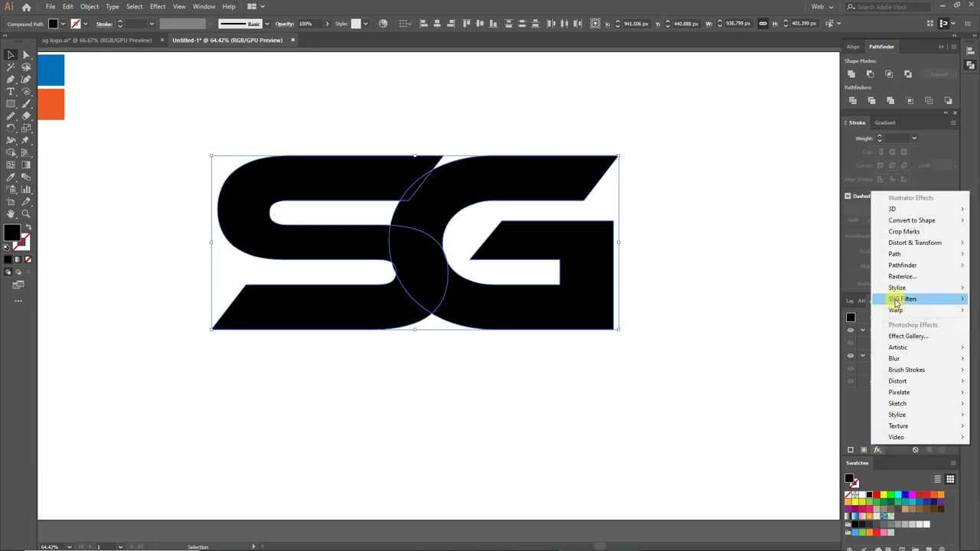
left_click(831, 254)
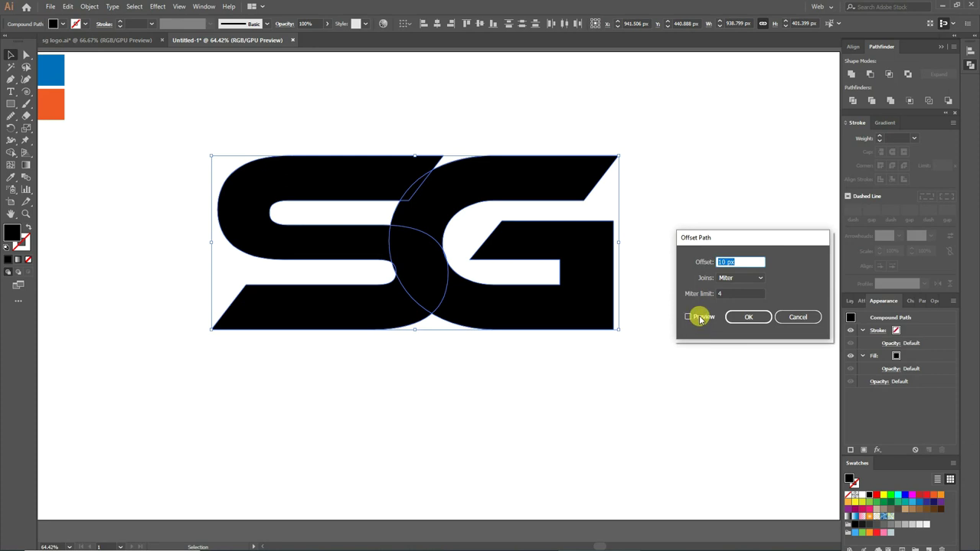
left_click(697, 317)
left_click(748, 317)
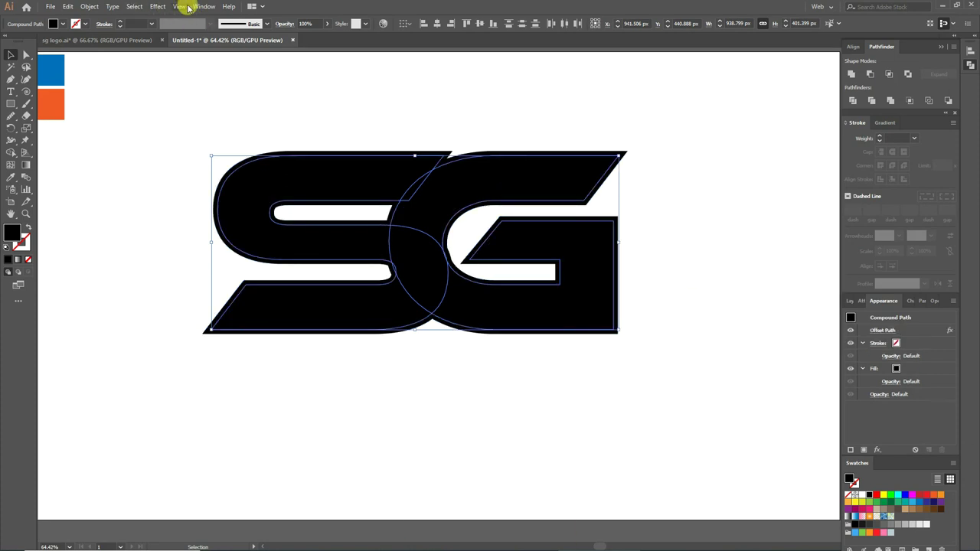
left_click(101, 9)
left_click(103, 125)
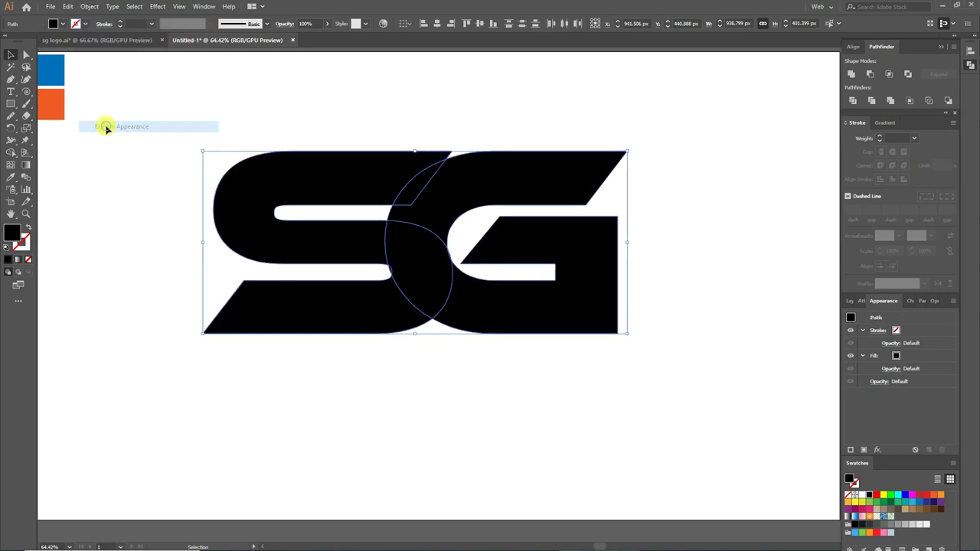
Fill the offset shape dark green and paste the black SG copy in front
left_click(901, 496)
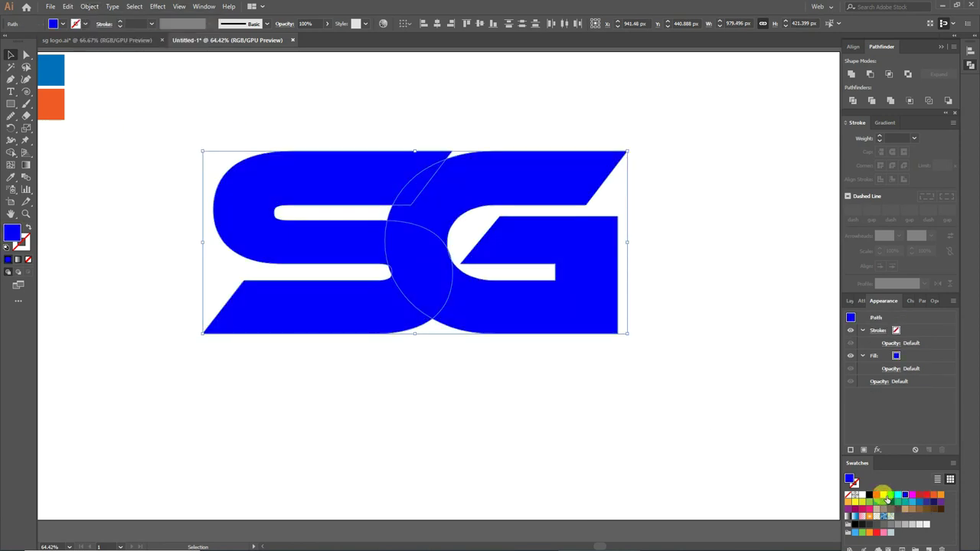
left_click(891, 496)
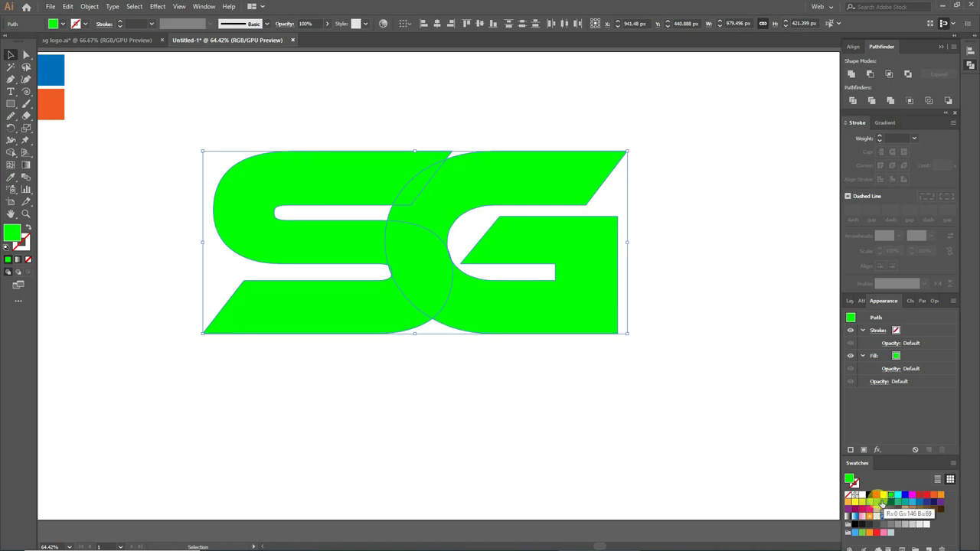
left_click(882, 502)
left_click(877, 503)
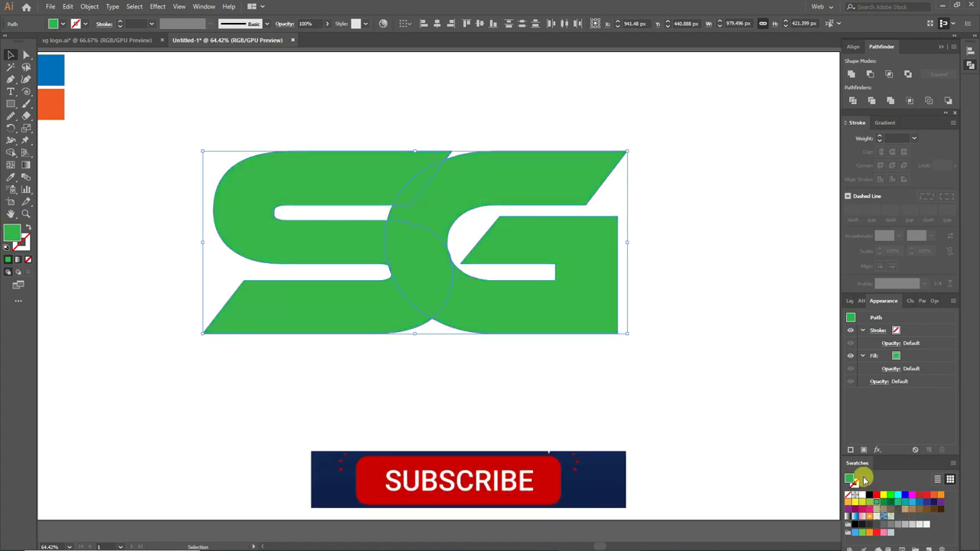
left_click(882, 502)
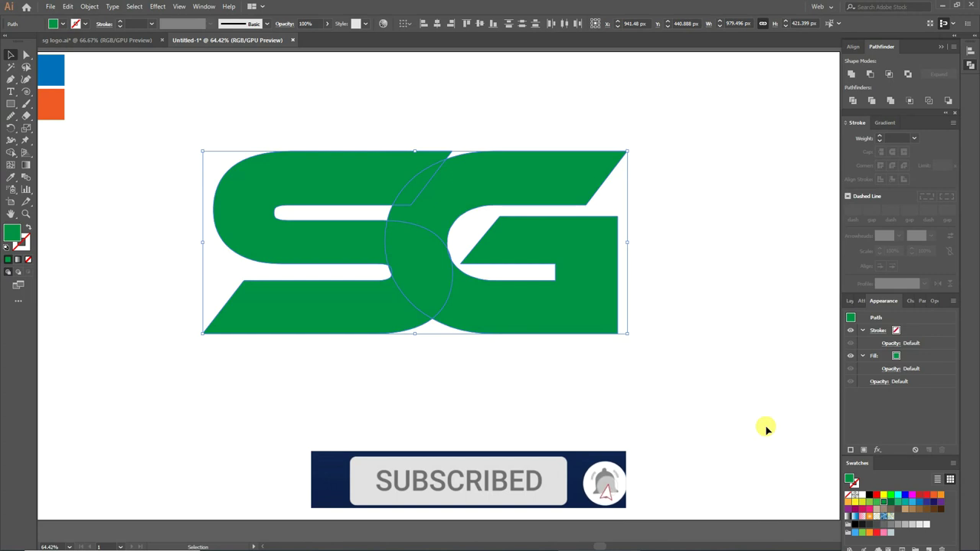
left_click(67, 6)
left_click(104, 78)
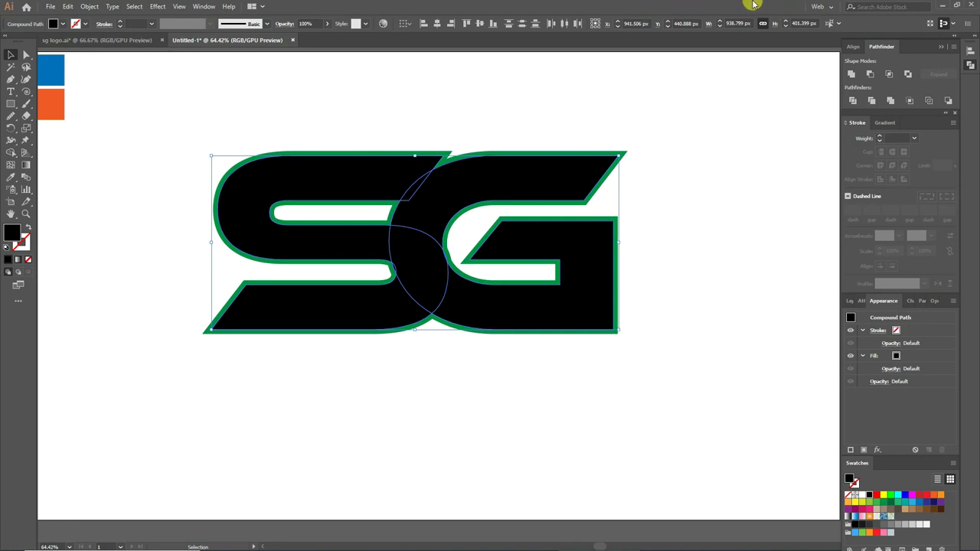
Divide the overlapping green and black shapes and ungroup the pieces
left_click(850, 102)
right_click(432, 242)
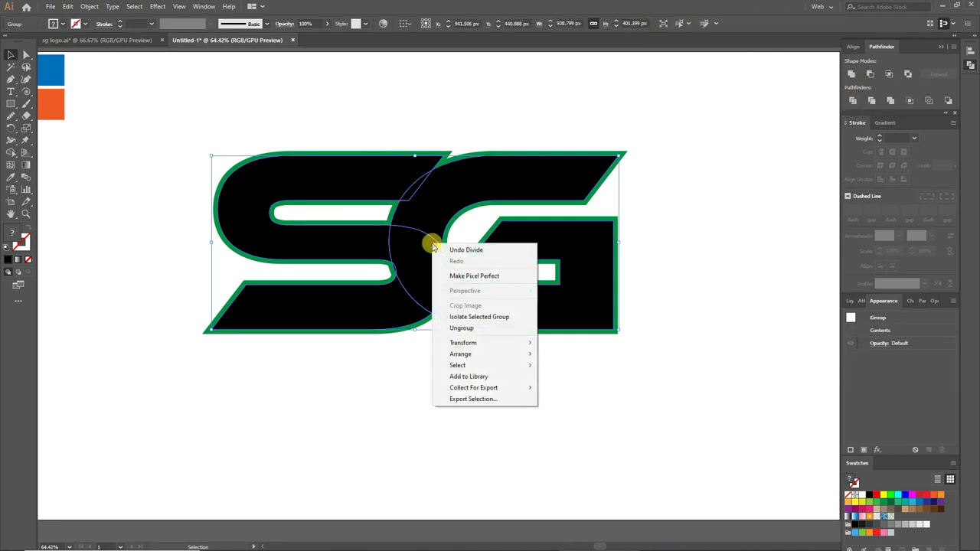
left_click(465, 327)
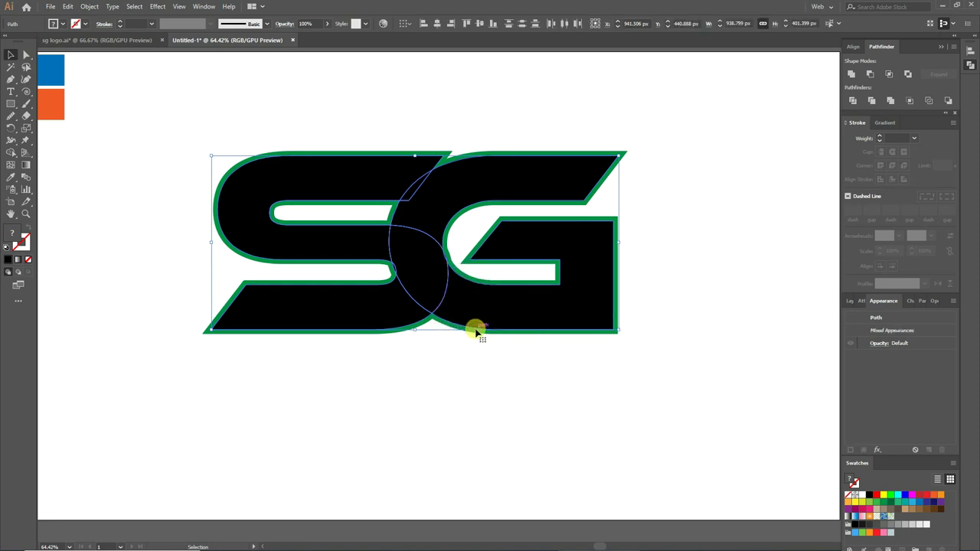
Delete all the green outline pieces
left_click(140, 165)
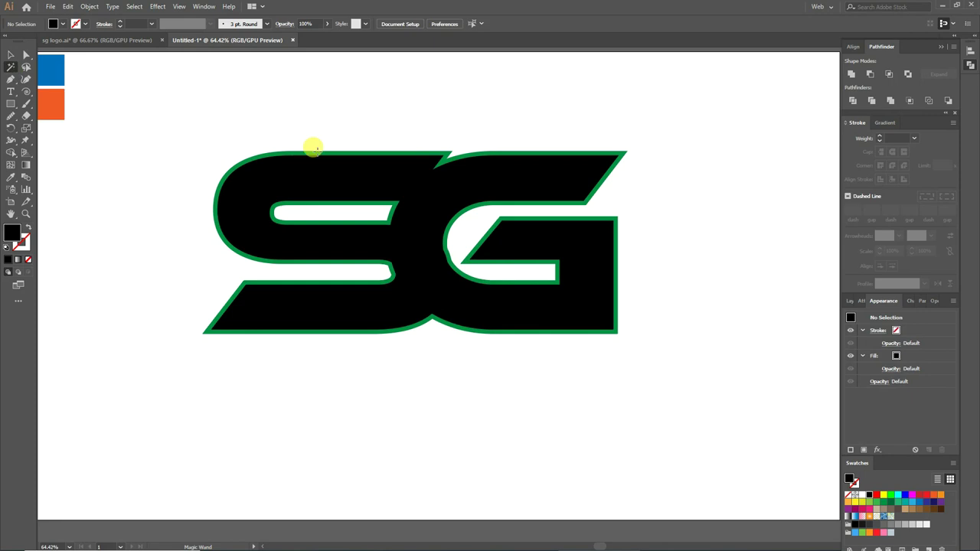
left_click(380, 148)
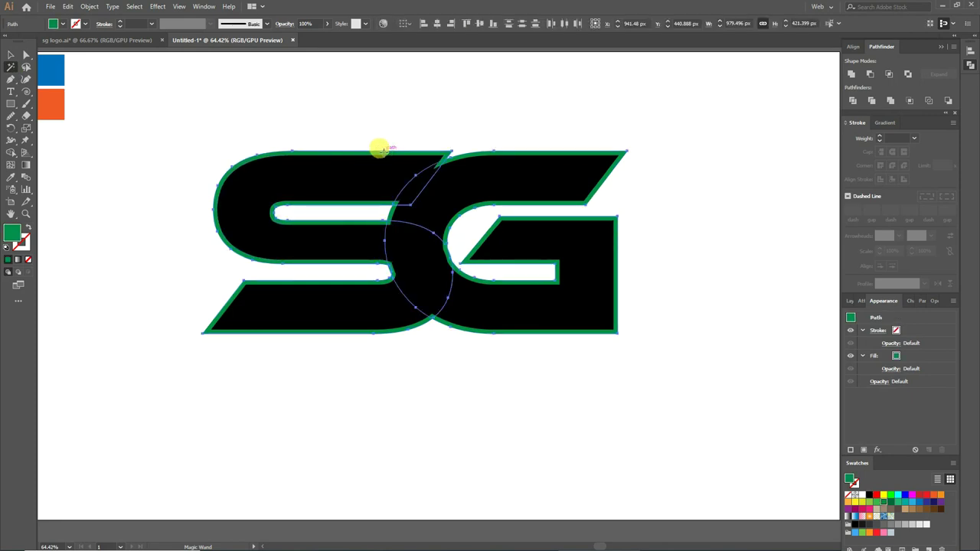
key("Delete")
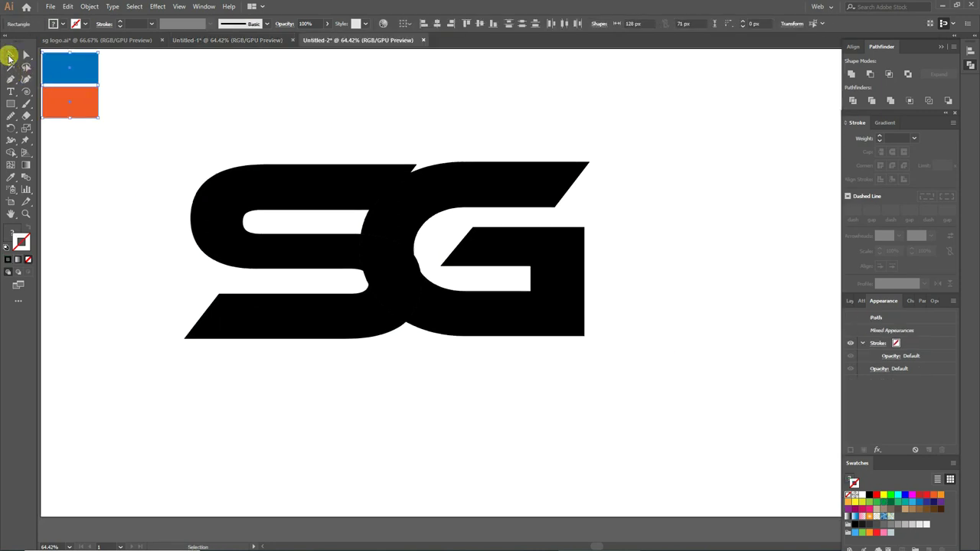
Delete the three small black pieces at the S–G join to open a white gap
left_click(54, 128)
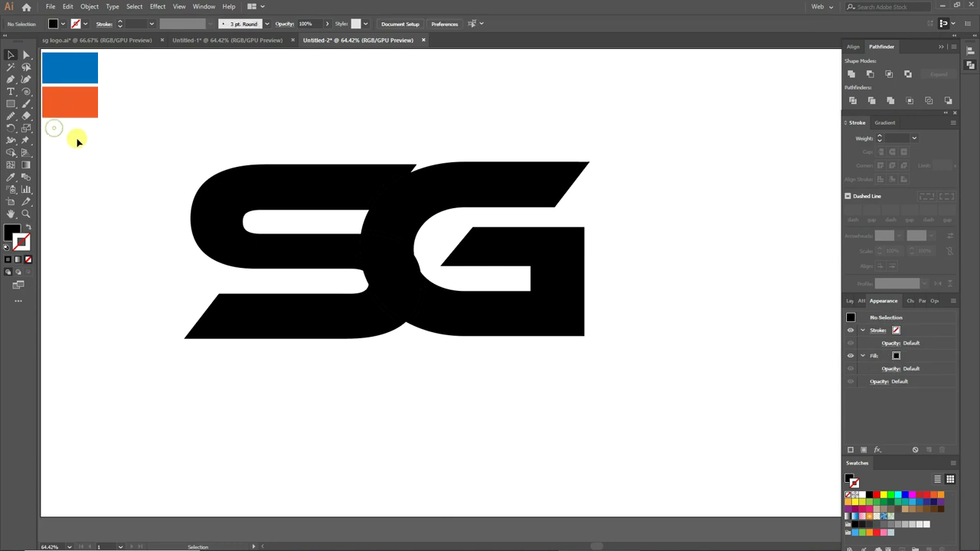
left_click(385, 184)
left_click(387, 317)
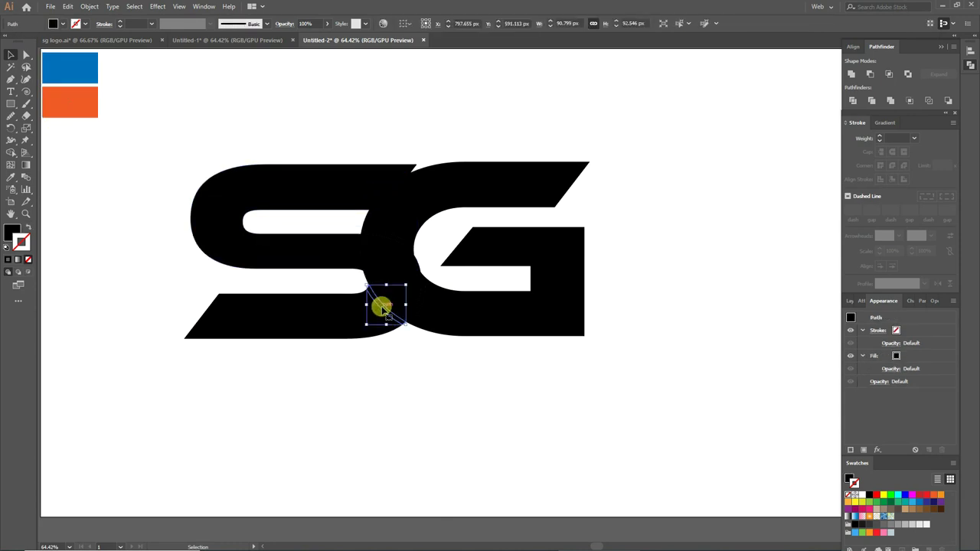
key("Delete")
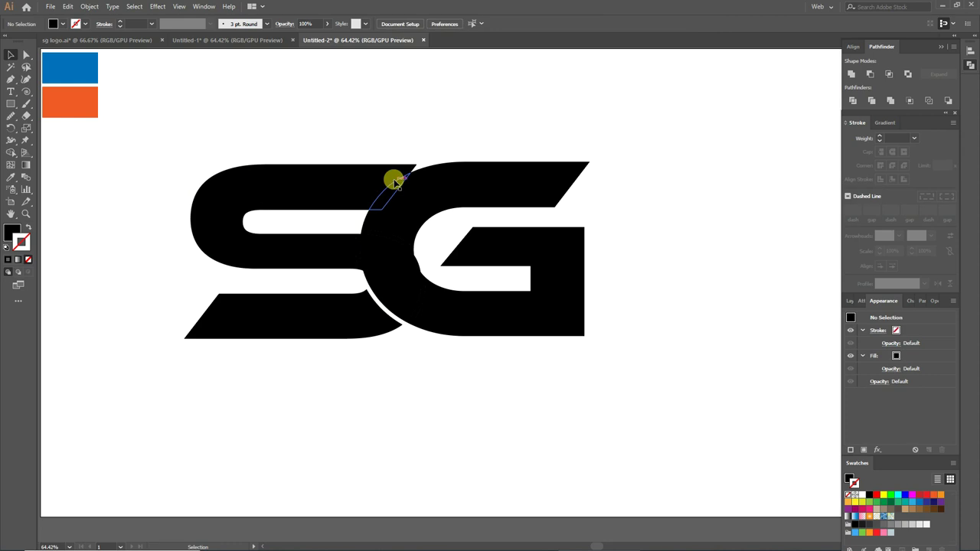
left_click(389, 175)
key("Delete")
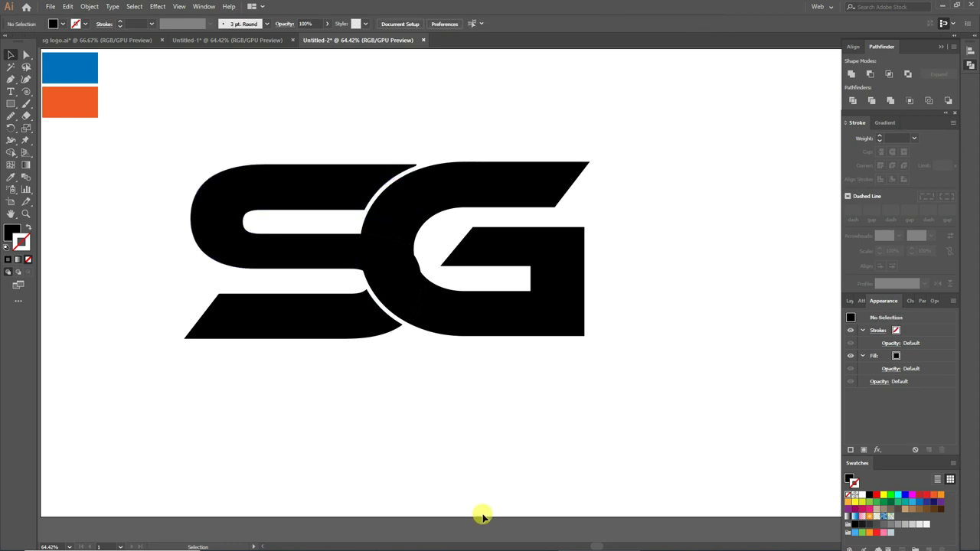
left_click(393, 236)
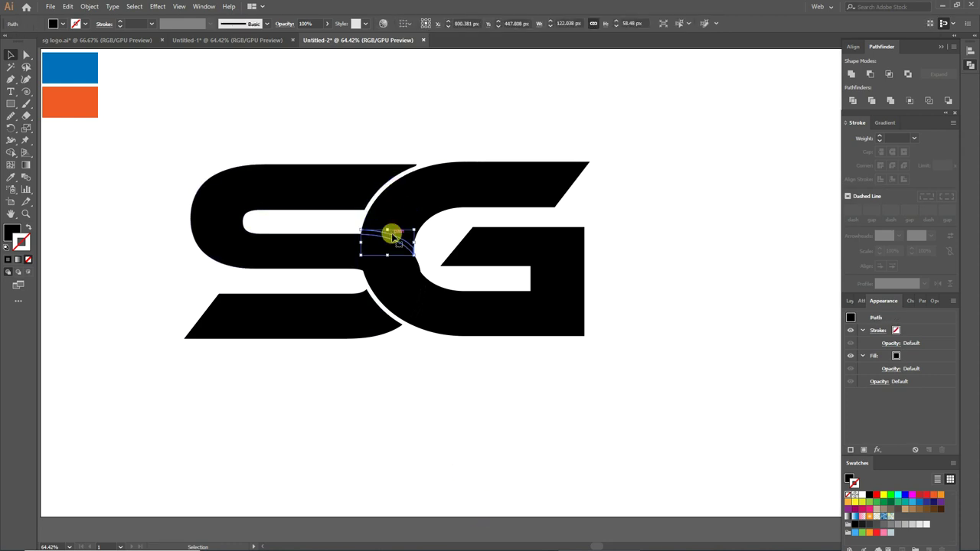
key("Delete")
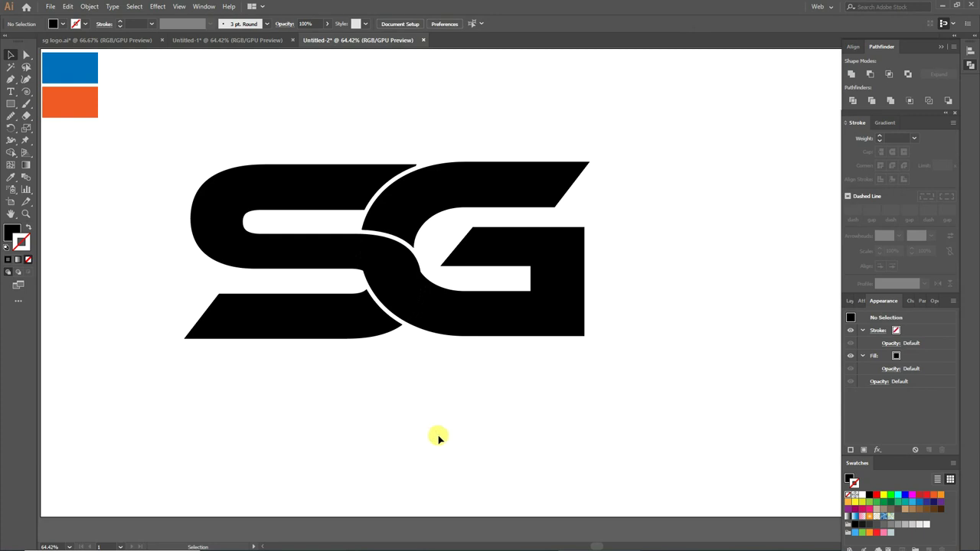
Unite all the logo paths with Pathfinder, then ungroup the result
scroll(438, 438, "up", 1)
left_click_drag(147, 147, 644, 431)
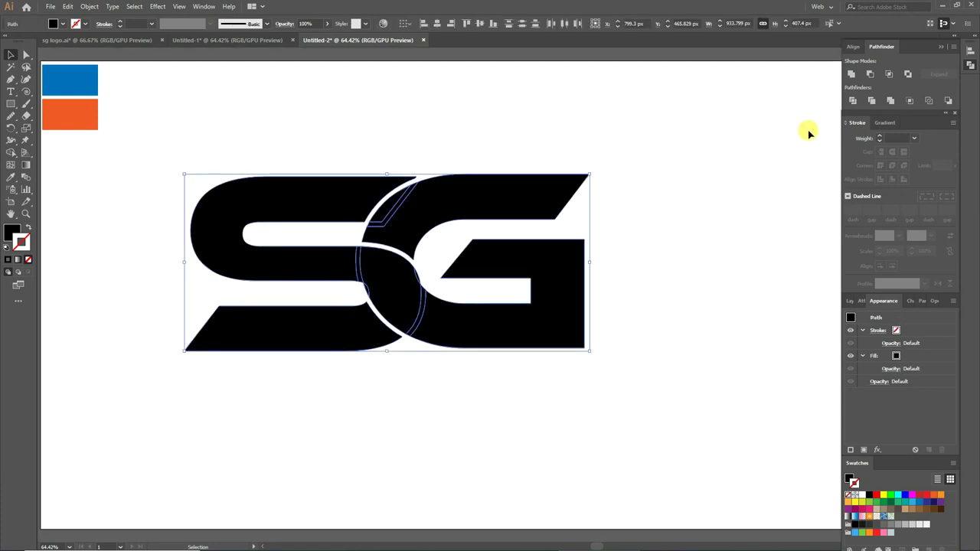
left_click(851, 74)
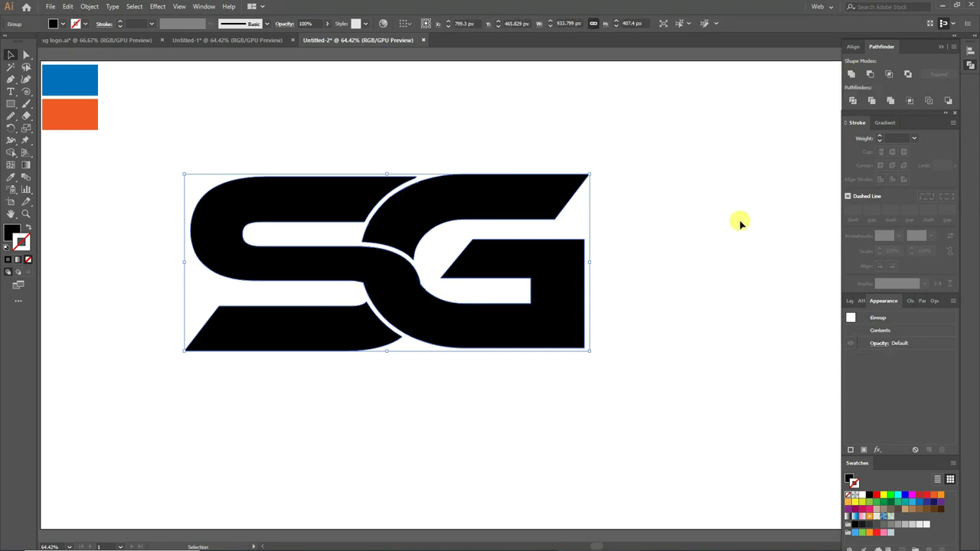
right_click(467, 199)
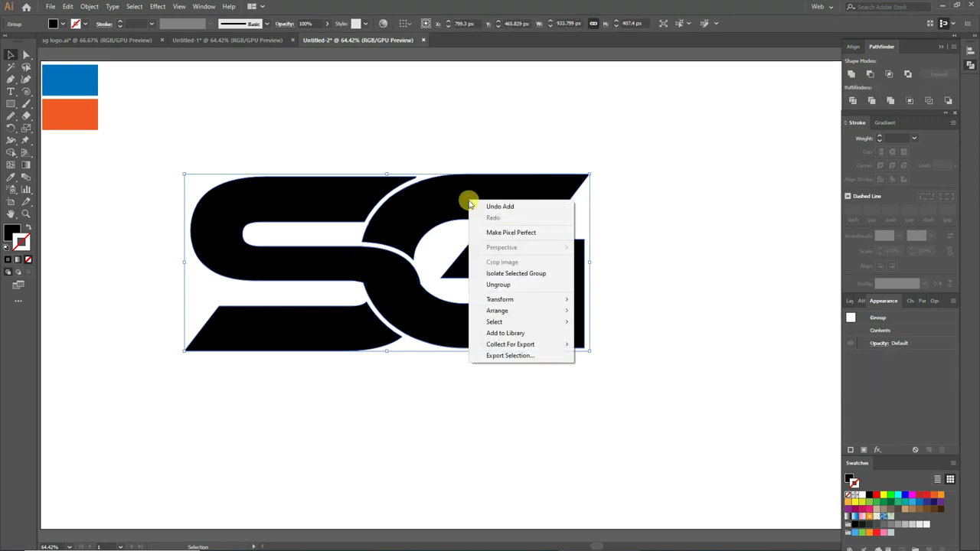
left_click(512, 291)
left_click(653, 263)
Colour the S's bottom stroke and the G's top arm orange from the orange swatch
left_click(314, 338)
left_click(11, 179)
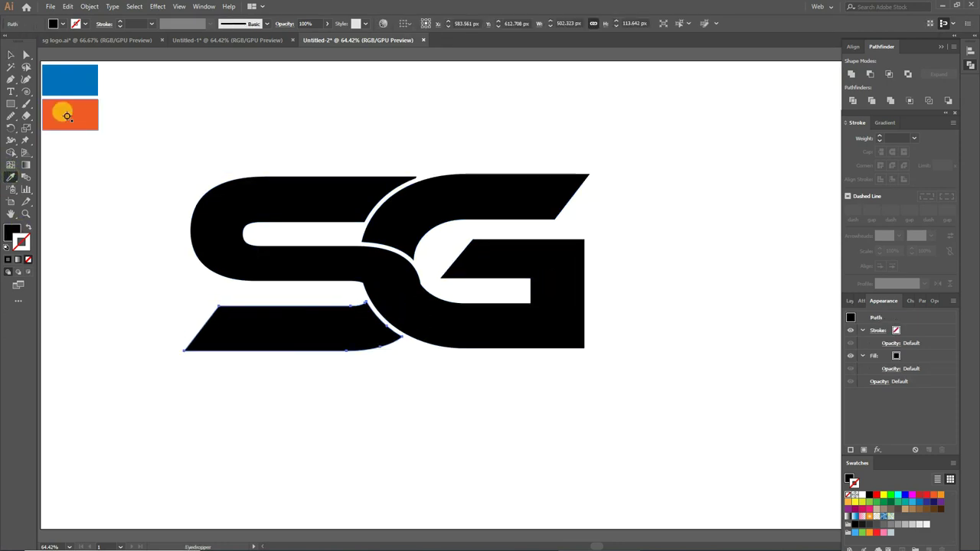
left_click(65, 115)
left_click(11, 54)
left_click(423, 201)
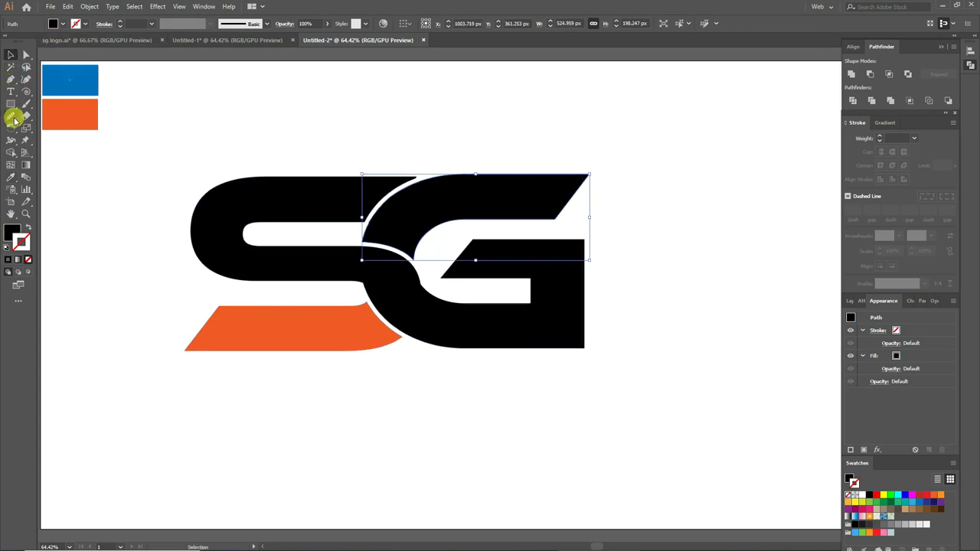
left_click(12, 178)
left_click(69, 117)
left_click(11, 55)
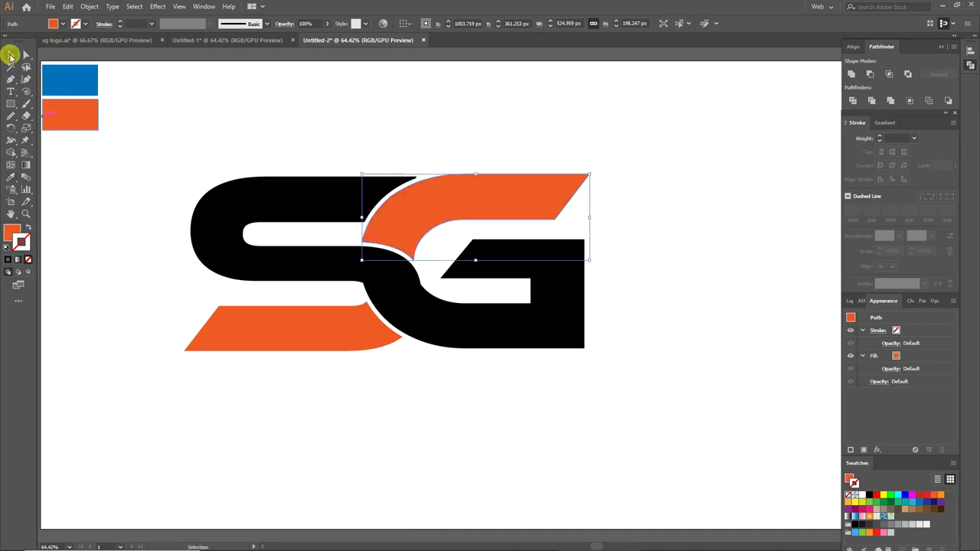
Colour all remaining black letter parts blue from the blue swatch
key("ctrl+a")
left_click(15, 179)
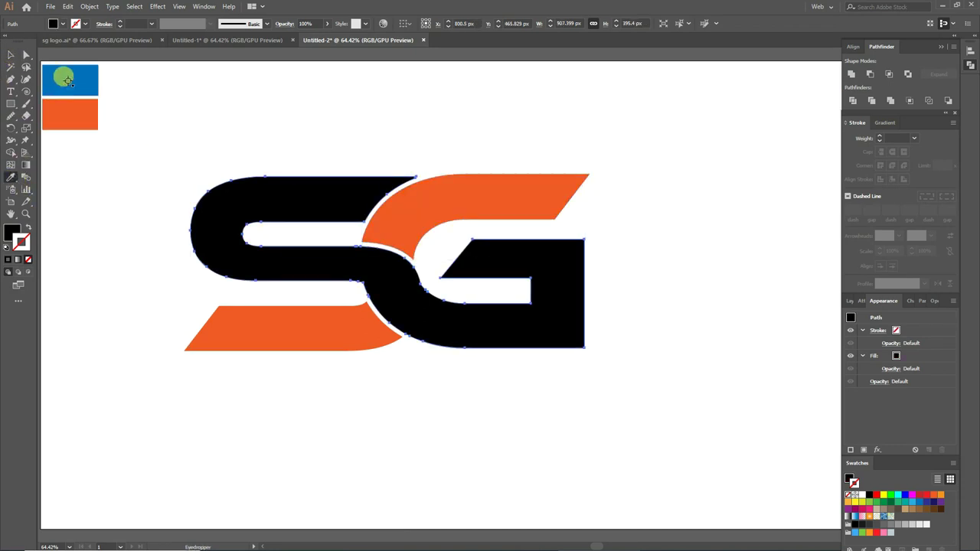
left_click(61, 76)
left_click(11, 54)
left_click(297, 394)
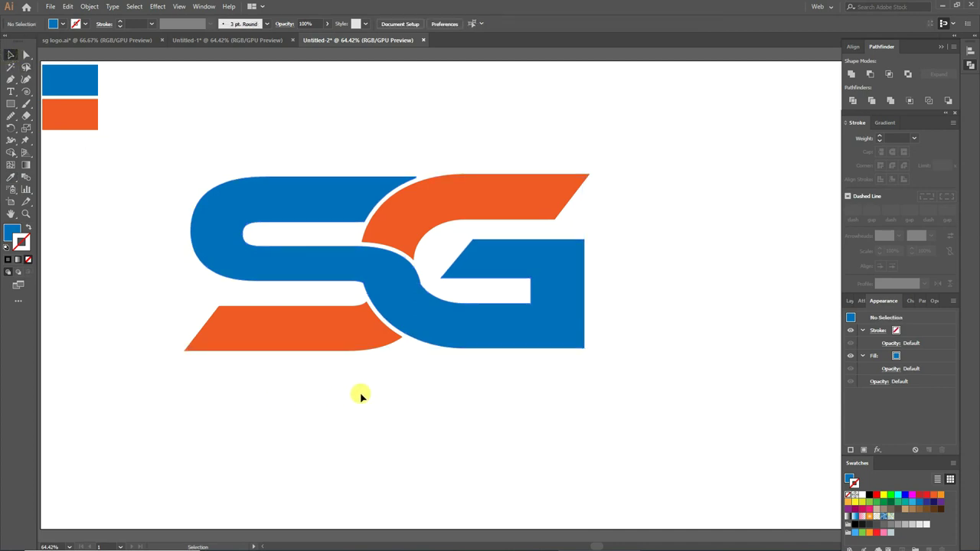
Place placeholder text on the canvas with the Type tool
scroll(357, 394, "down", 1)
scroll(360, 406, "up", 1)
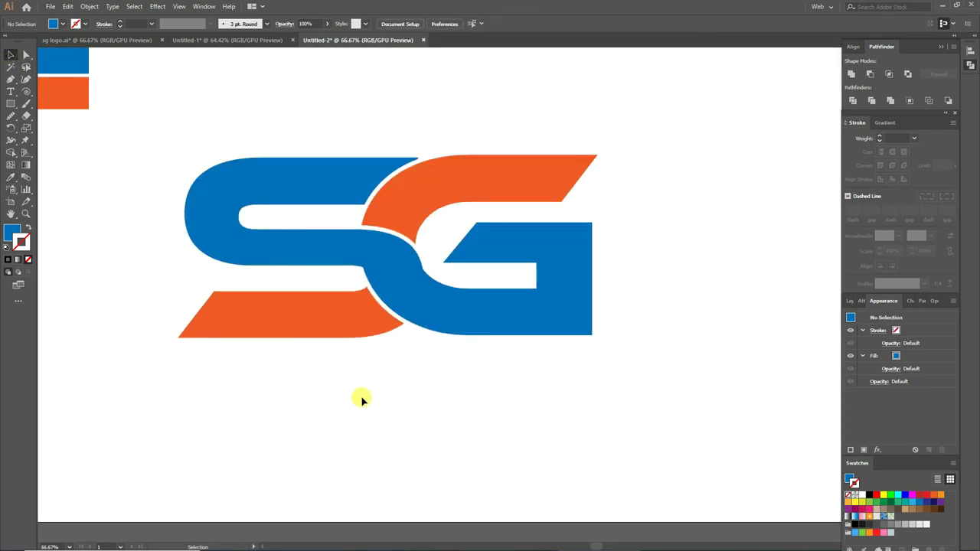
scroll(361, 399, "down", 1)
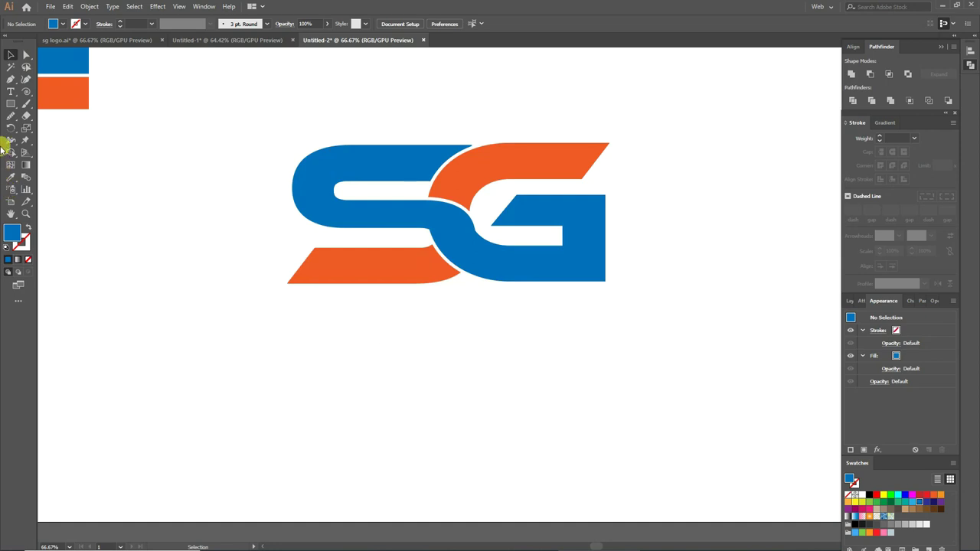
left_click(15, 91)
left_click(288, 300)
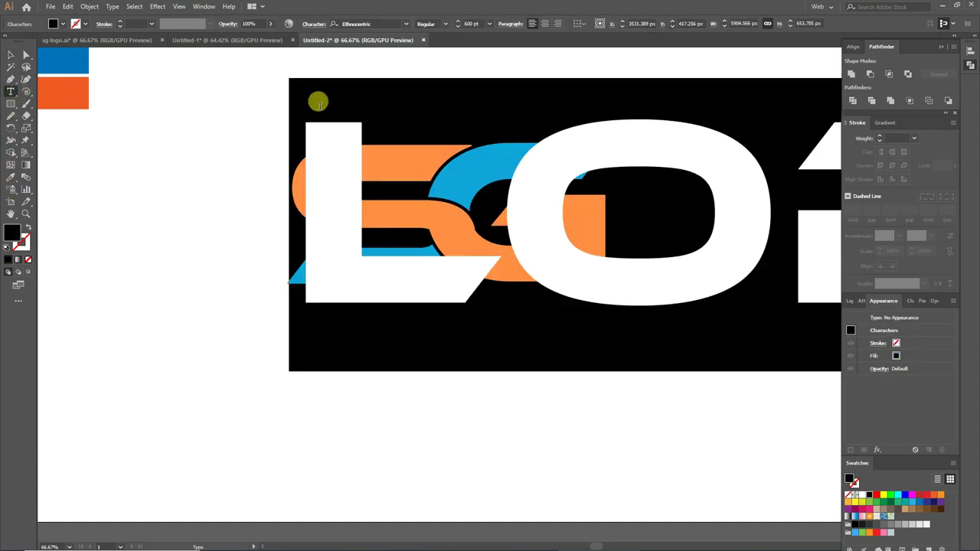
Set the placeholder text to 100 pt and move it below the logo
left_click(471, 22)
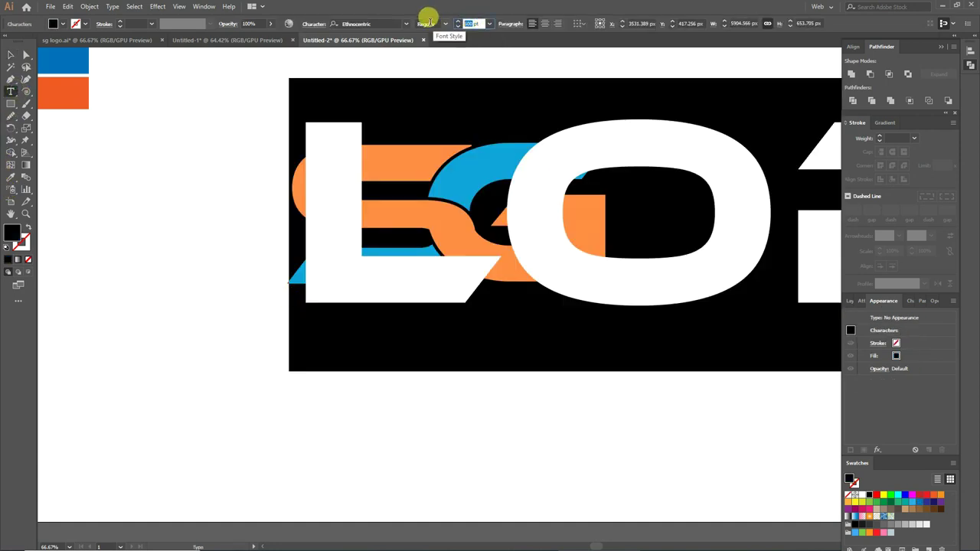
type("300")
key("Return")
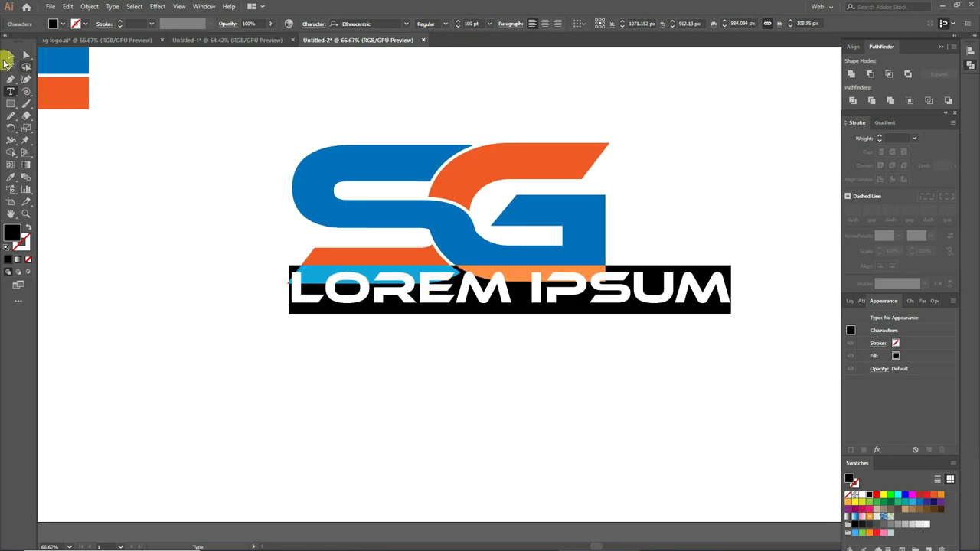
left_click(11, 56)
mouse_move(372, 284)
left_mouse_down()
mouse_move(372, 332)
mouse_move(356, 337)
left_mouse_up()
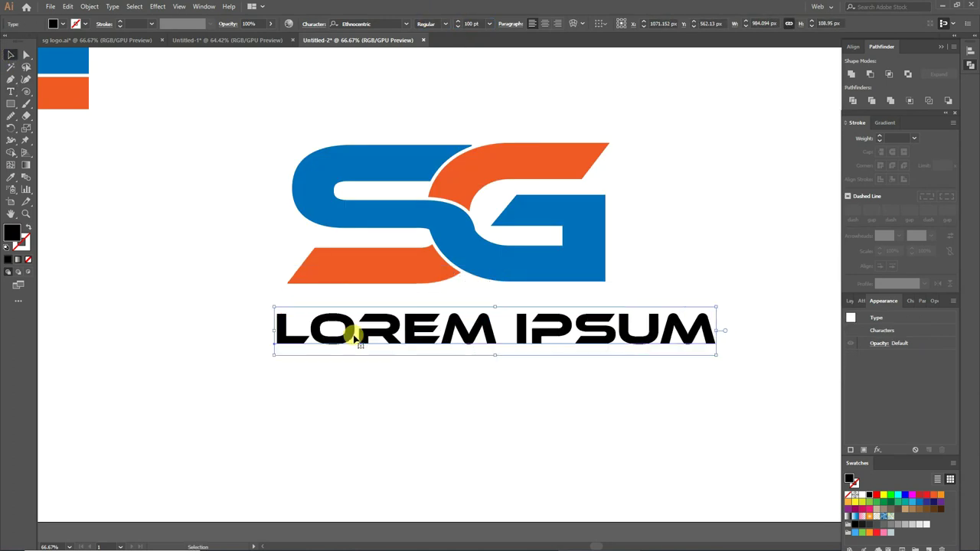
Replace the LOREM IPSUM line with 'SPLINE GRAPHICS'
left_click(13, 94)
triple_click(418, 321)
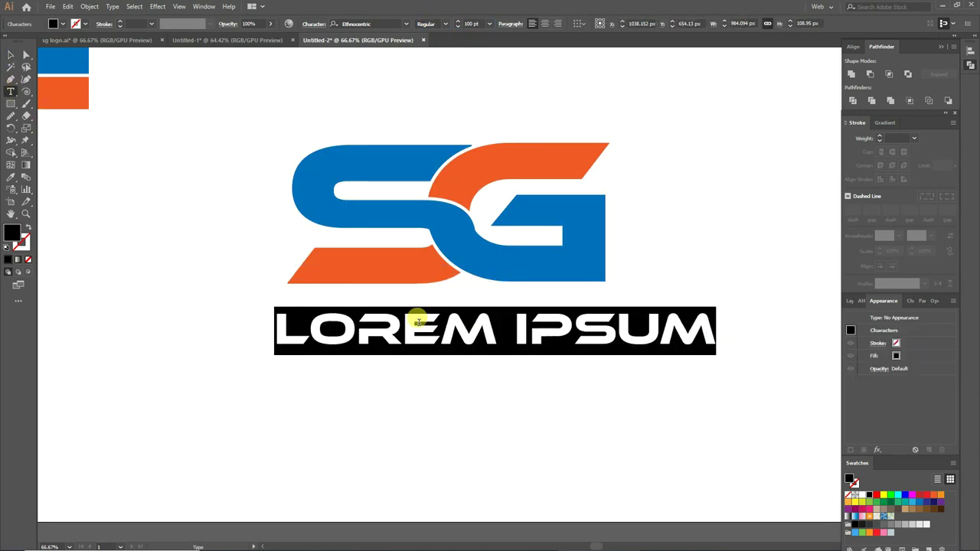
type("SPLINE ")
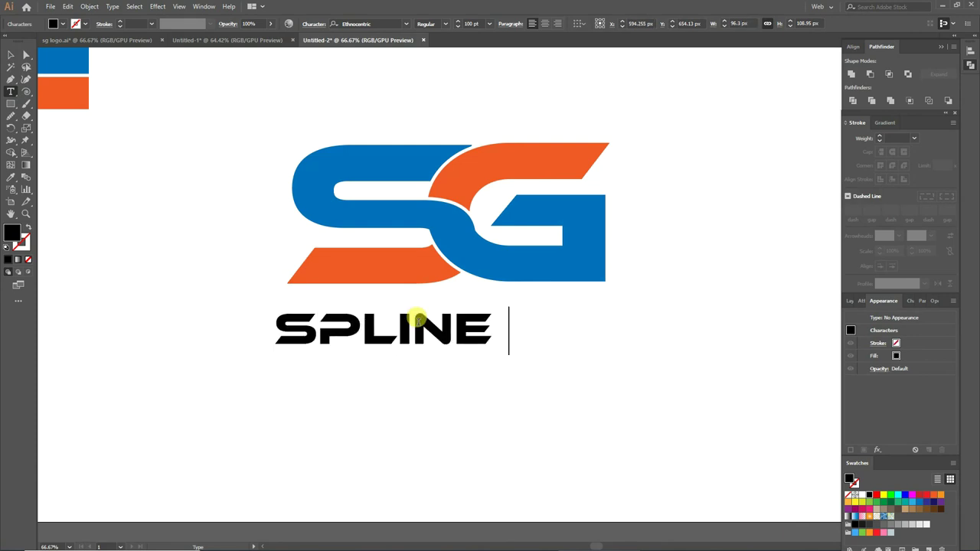
type("GRAP")
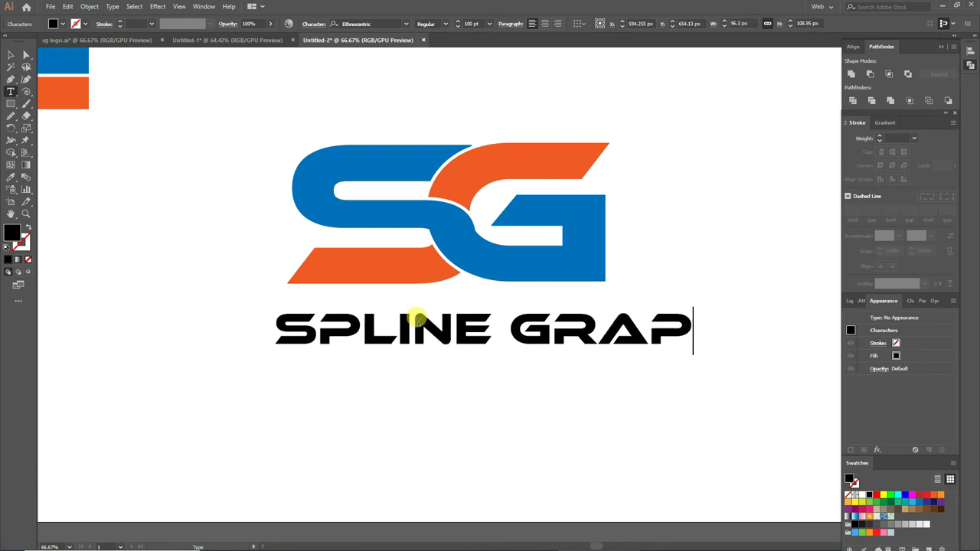
type("HICS")
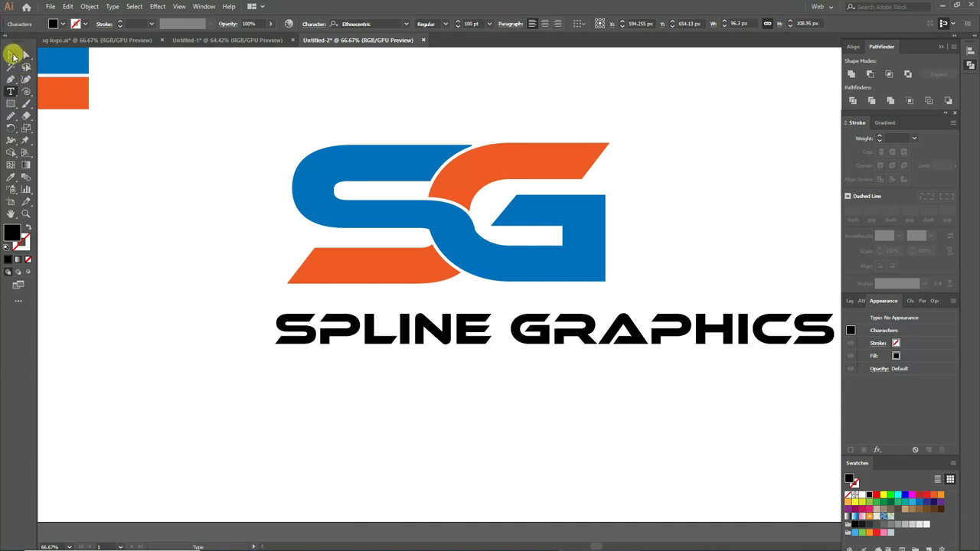
Reduce the wordmark's font size and stretch it under the logo to match its width
left_click(13, 55)
left_click_drag(369, 345, 304, 328)
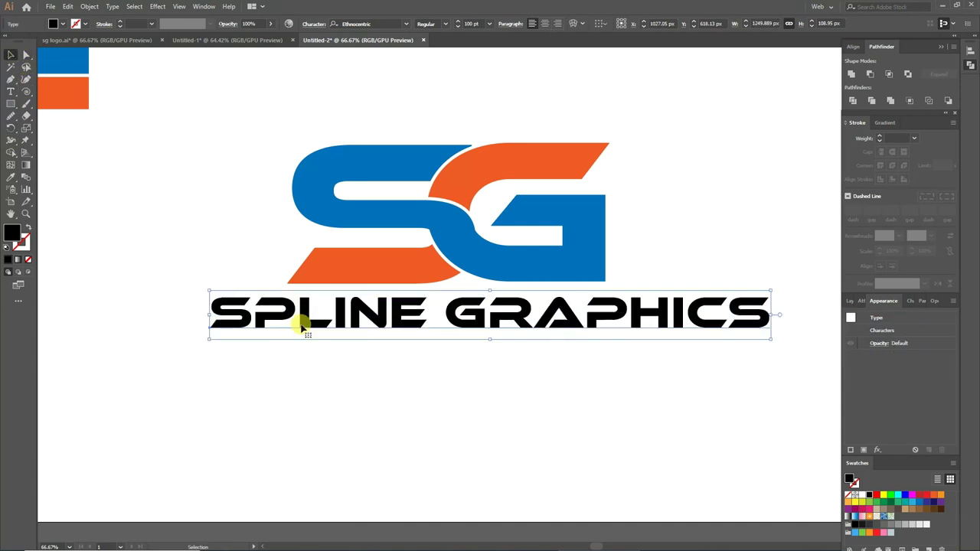
left_click(473, 26)
left_click(458, 27)
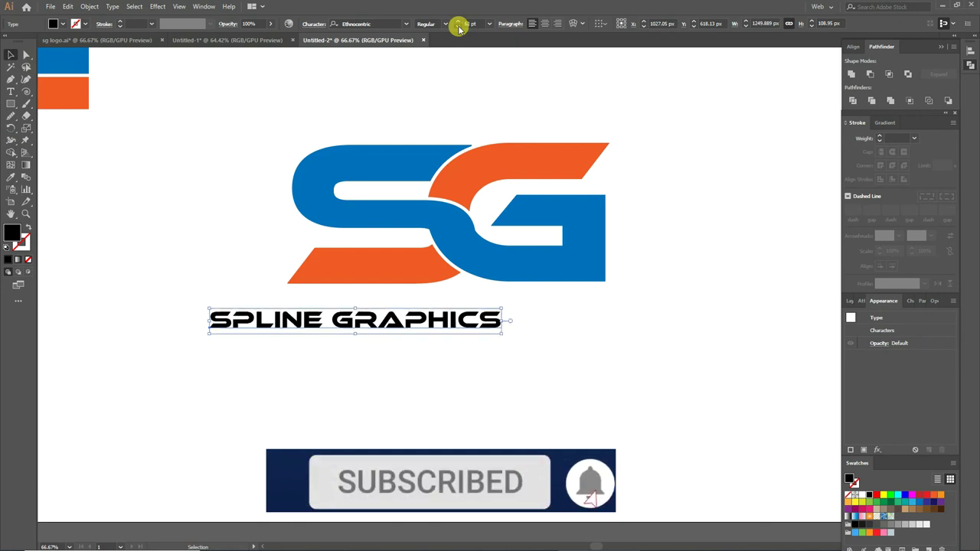
mouse_move(383, 321)
left_mouse_down()
mouse_move(474, 302)
mouse_move(460, 307)
left_mouse_up()
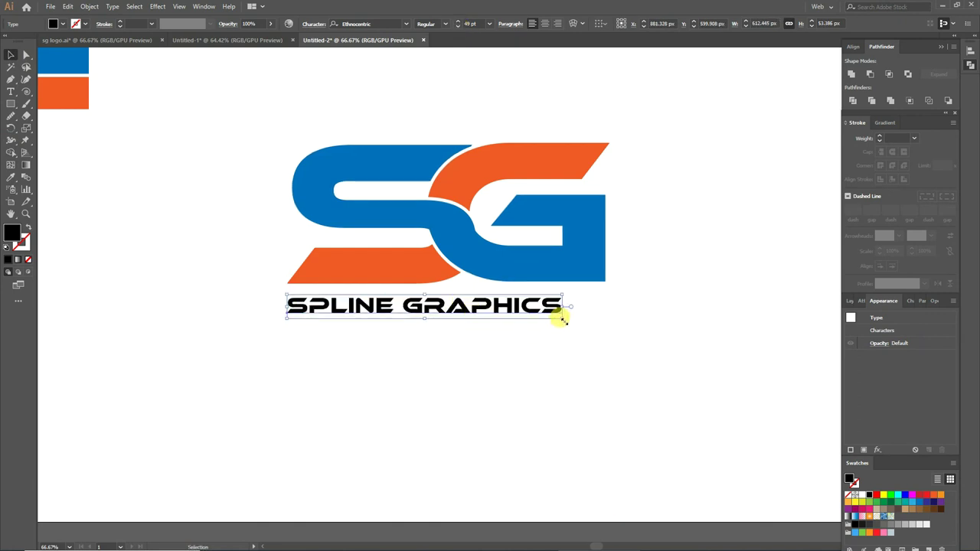
left_click_drag(561, 319, 603, 322)
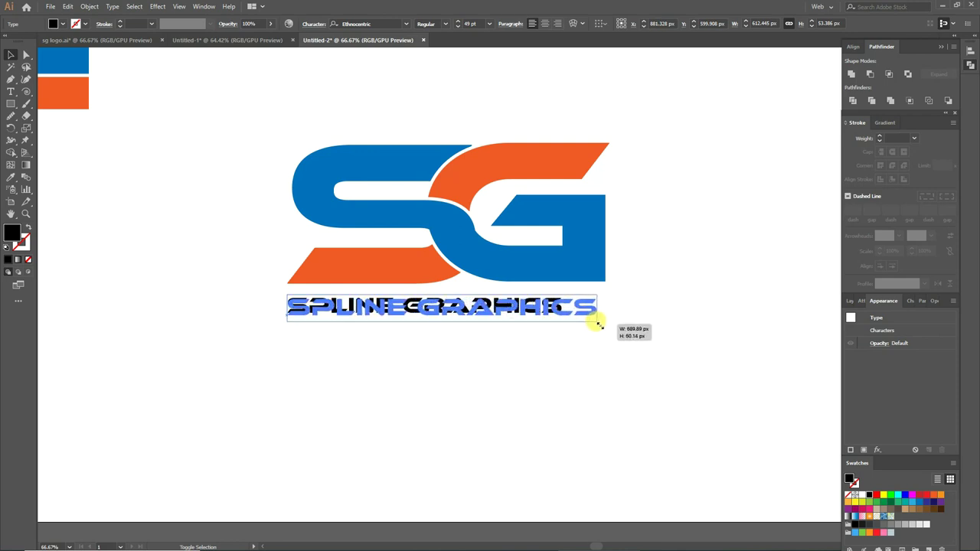
left_click(624, 394)
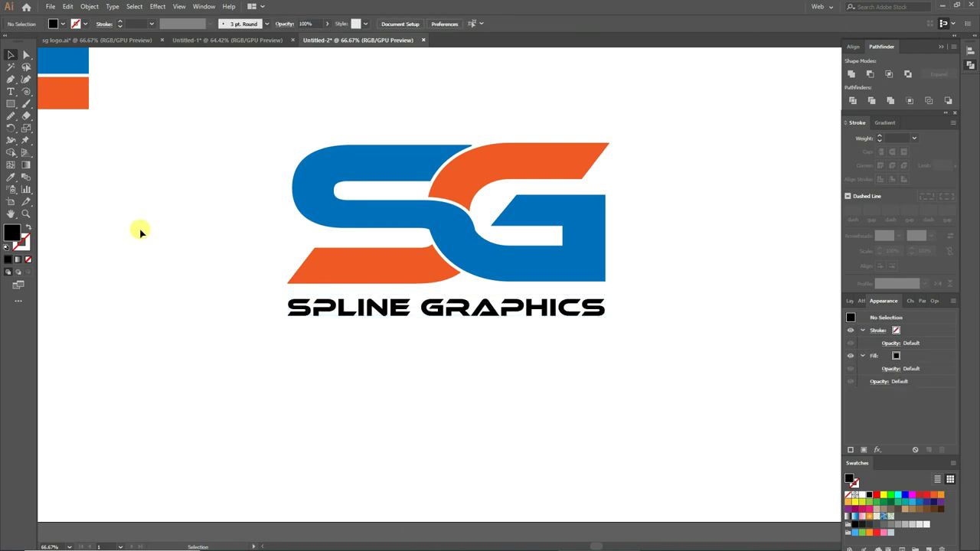
left_click(11, 92)
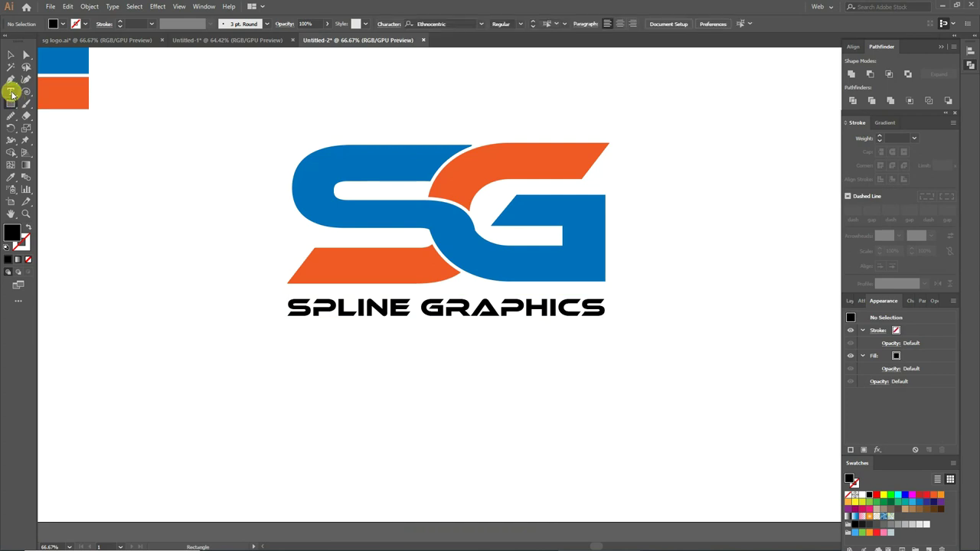
Colour 'SPLINE' with the blue sampled from the S
left_click_drag(299, 299, 409, 303)
left_click(14, 184)
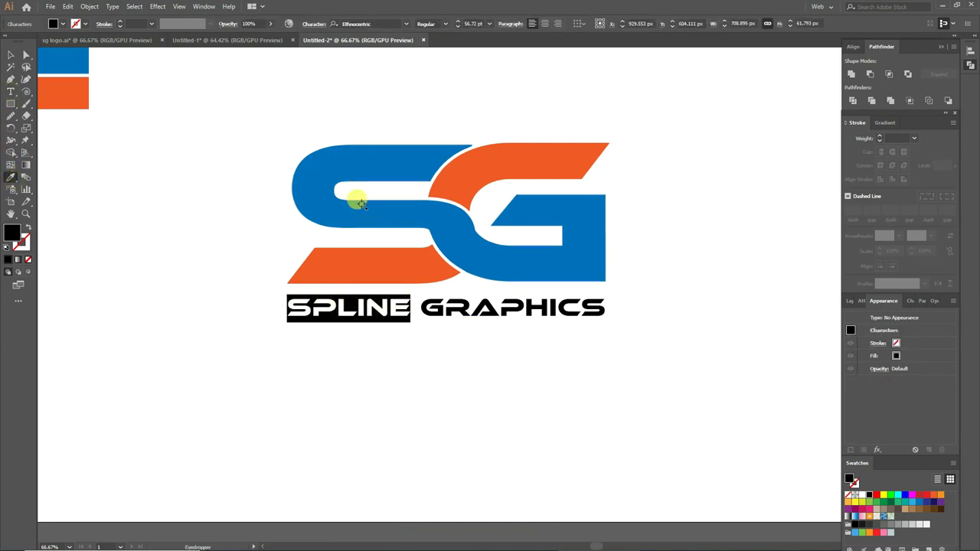
left_click(334, 167)
left_click(11, 56)
left_click(429, 342)
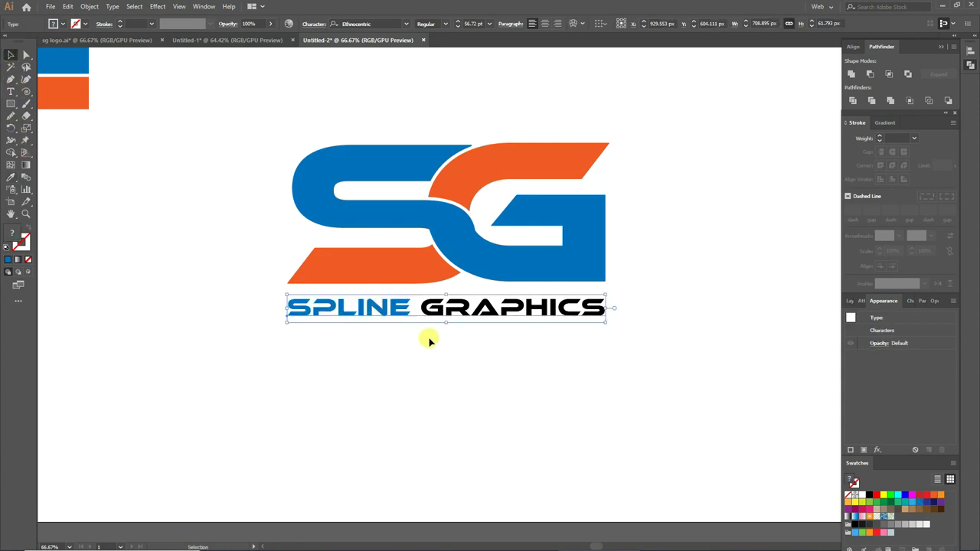
Colour 'GRAPHICS' with the orange sampled from the G
left_click(11, 91)
left_click_drag(420, 307, 605, 307)
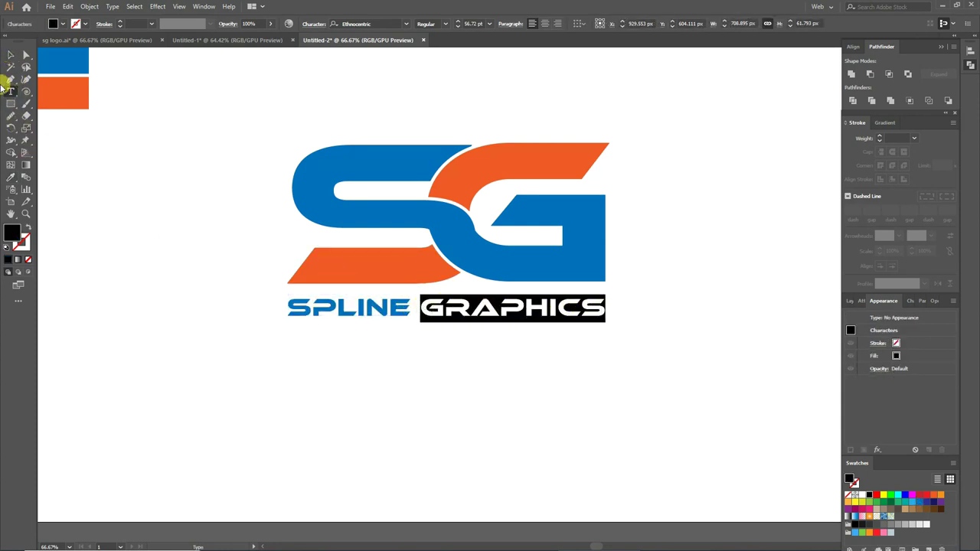
left_click(11, 176)
left_click(456, 185)
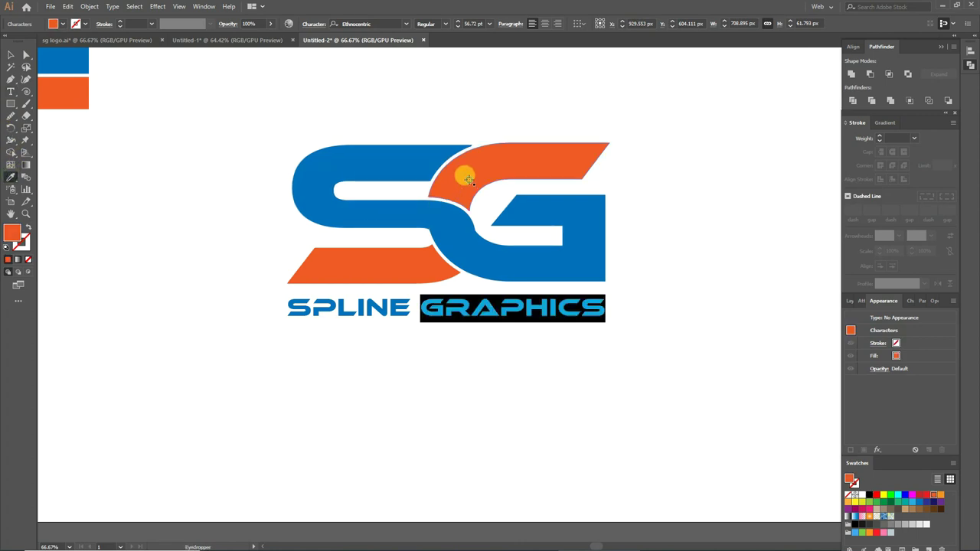
left_click(10, 54)
left_click(215, 239)
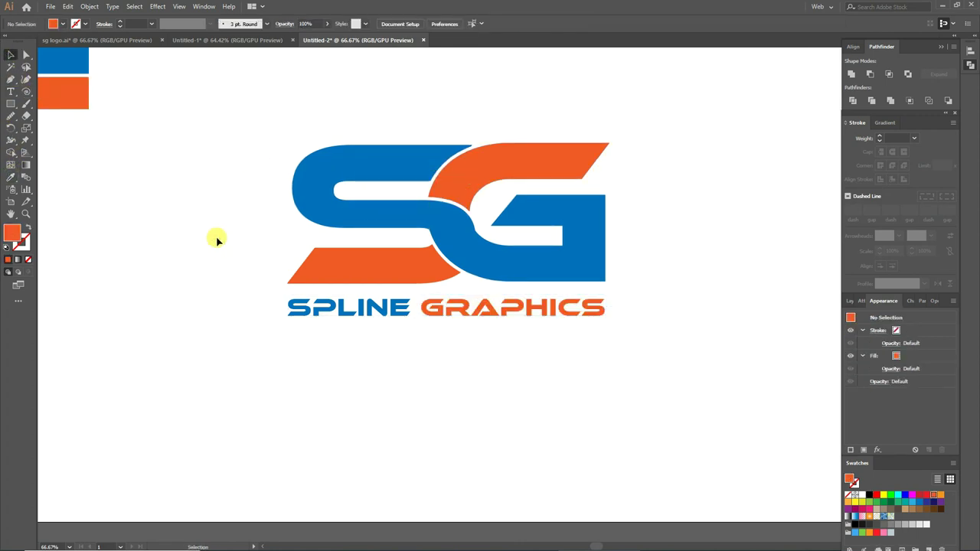
Draw a polar grid left of the logo with green grid lines
left_click_drag(33, 92, 66, 138)
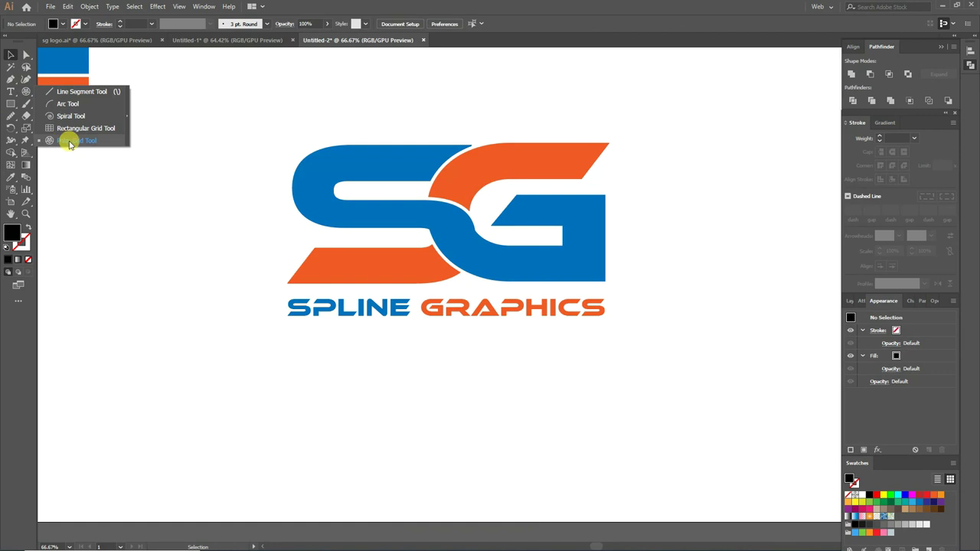
mouse_move(104, 176)
left_mouse_down()
mouse_move(176, 257)
mouse_move(188, 254)
left_mouse_up()
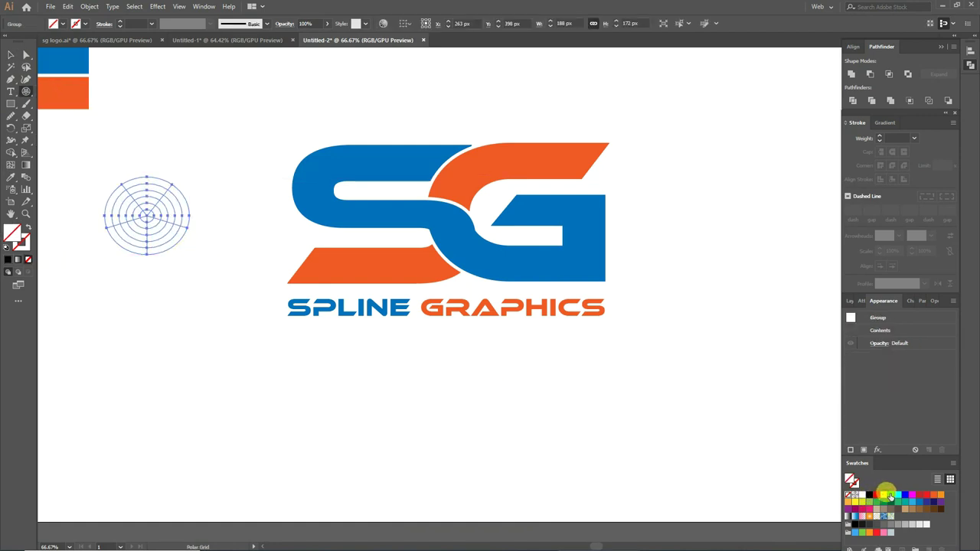
left_click(890, 496)
left_click(28, 228)
Expand the polar grid, shrink it to a small circle, and move it onto the S–G junction
left_click(11, 55)
left_click_drag(84, 171, 216, 245)
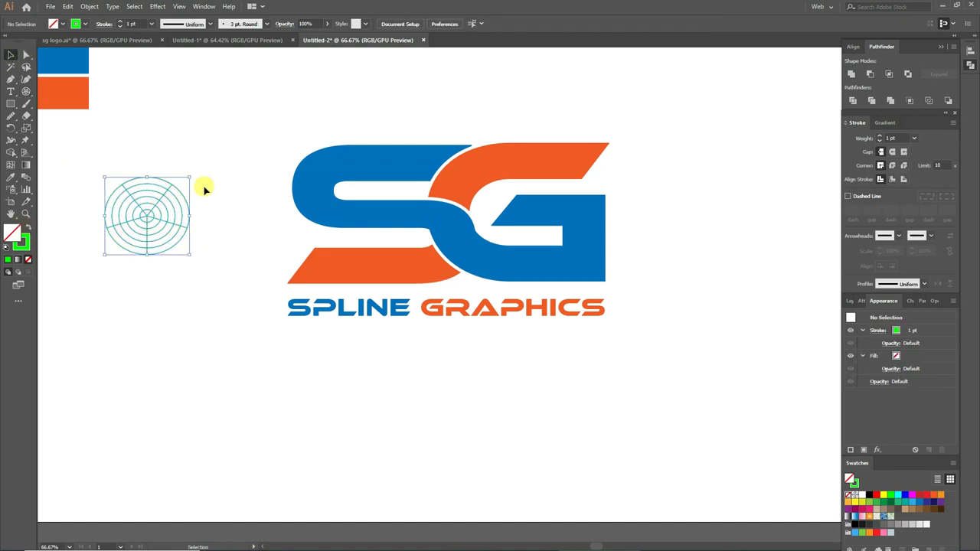
left_click(90, 6)
left_click(105, 116)
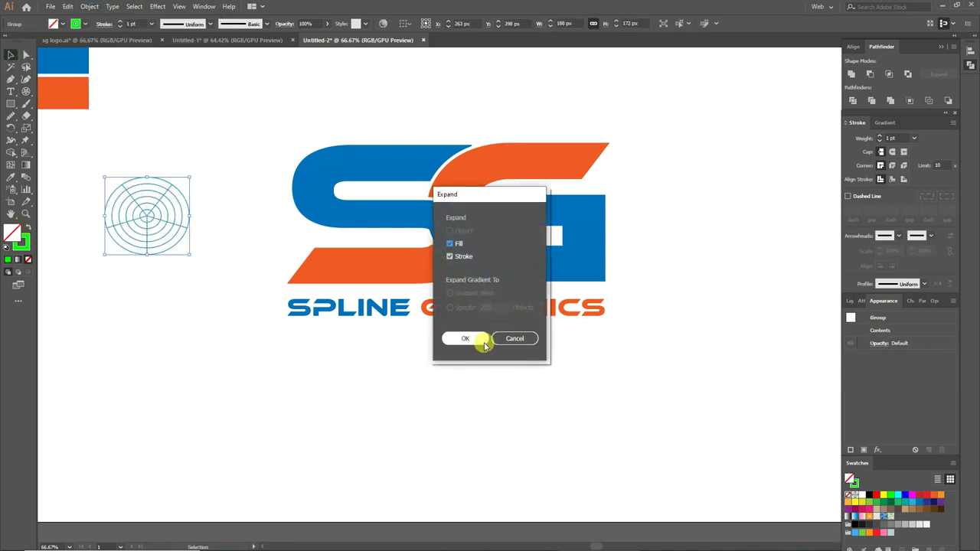
left_click(467, 339)
mouse_move(188, 253)
left_mouse_down()
mouse_move(155, 223)
mouse_move(448, 235)
mouse_move(164, 224)
mouse_move(157, 202)
left_mouse_up()
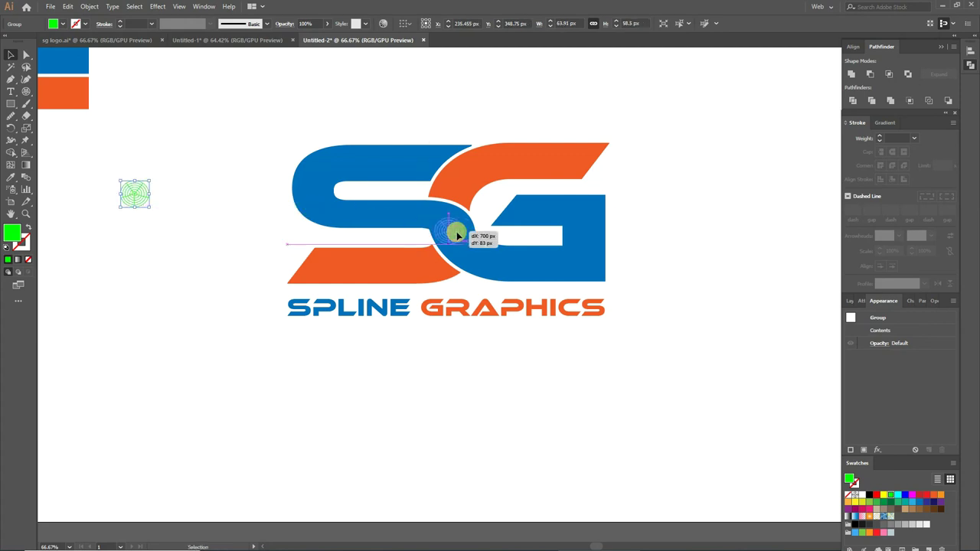
left_click_drag(140, 201, 457, 236)
Scale the green circle proportionally to about 83 px so it fills the S–G curve
left_click(445, 372)
left_click(454, 236)
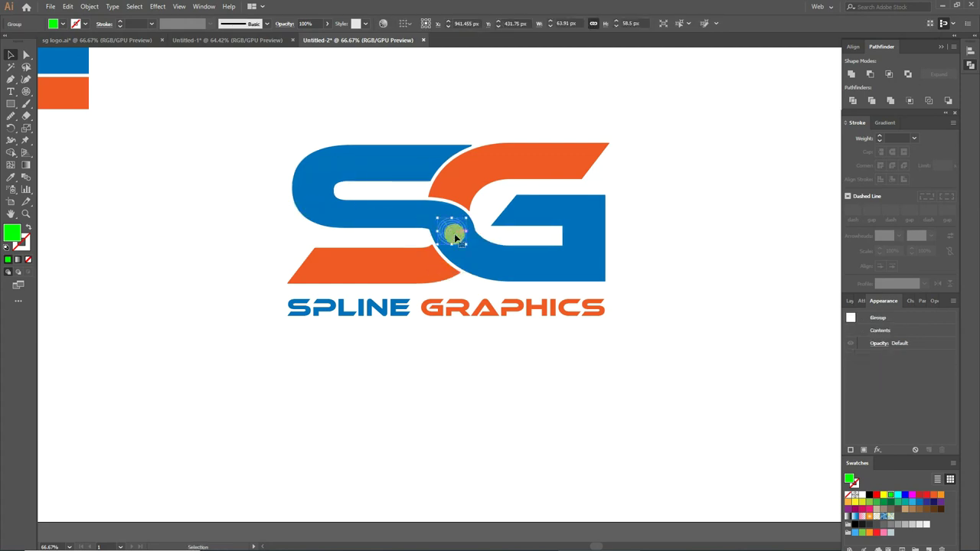
left_click_drag(467, 218, 470, 214)
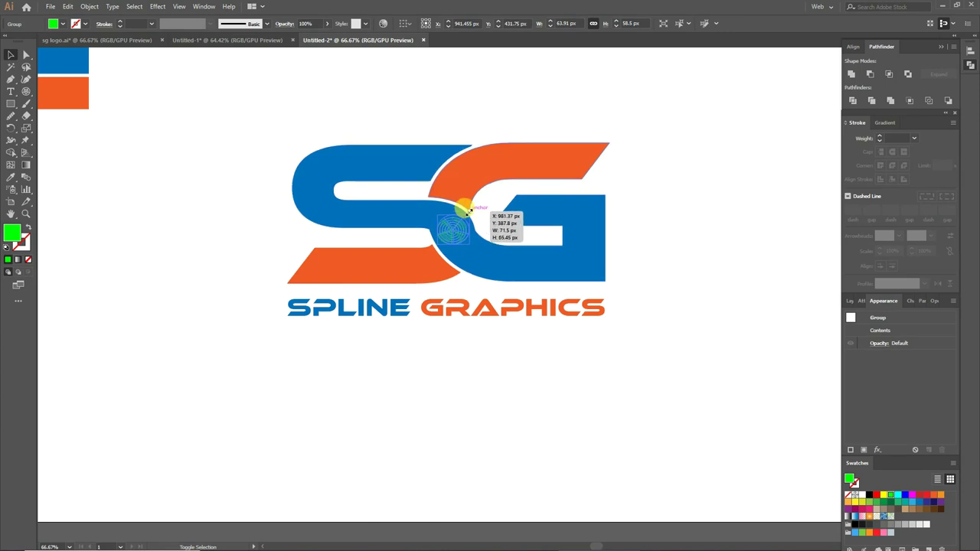
left_click_drag(470, 216, 432, 247)
left_click(423, 321)
left_click(455, 234)
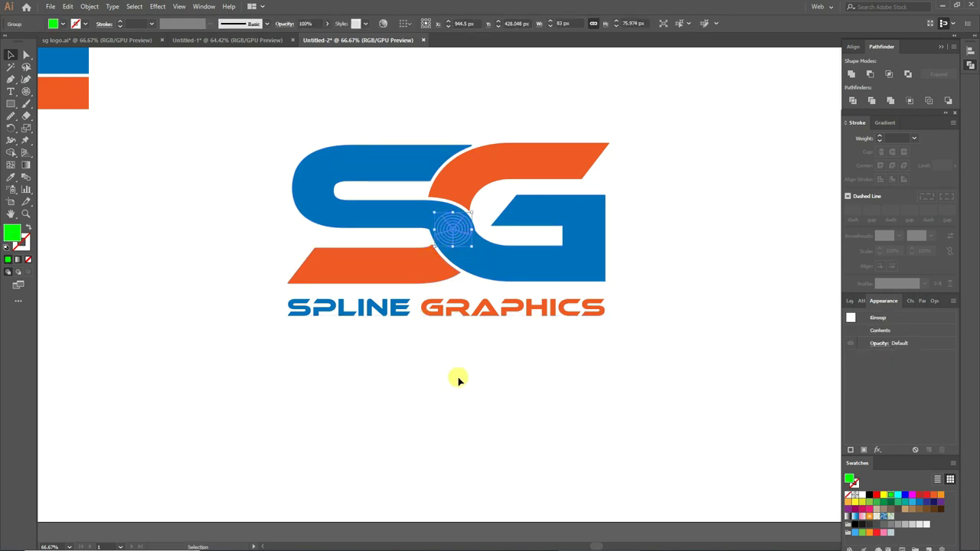
left_click(457, 378)
left_click(451, 234)
left_click(462, 378)
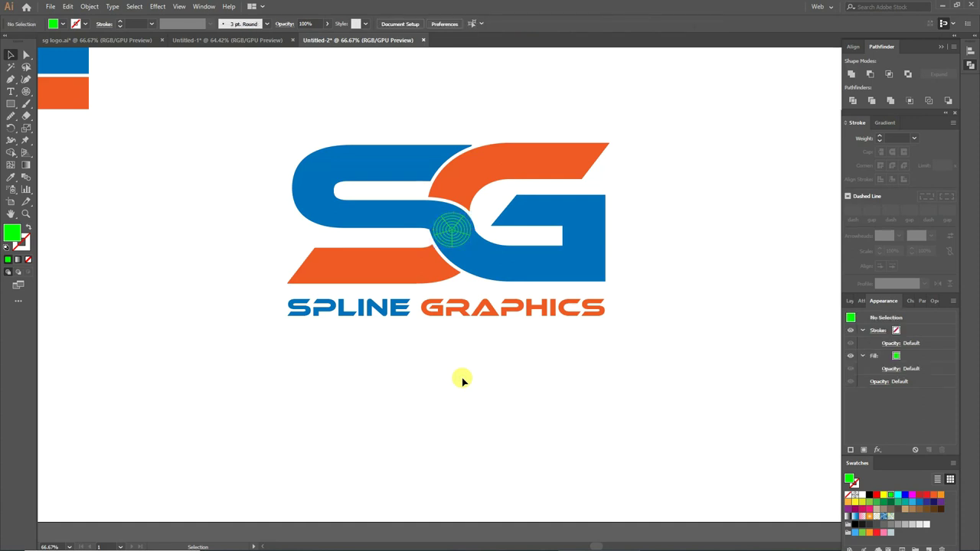